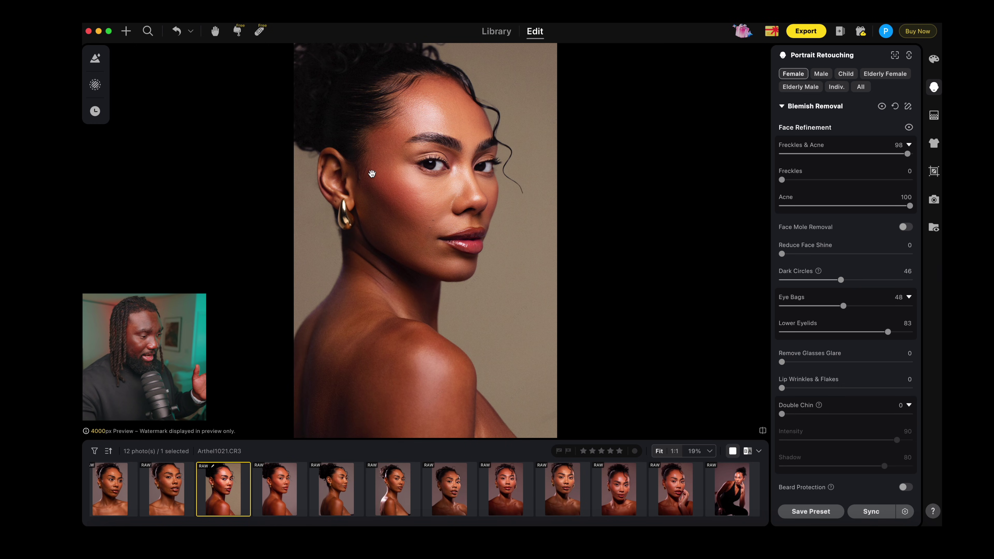
# Step: Zoom in on the retouched portrait's face and return to the photo library
pyautogui.scroll(3, 372, 174)
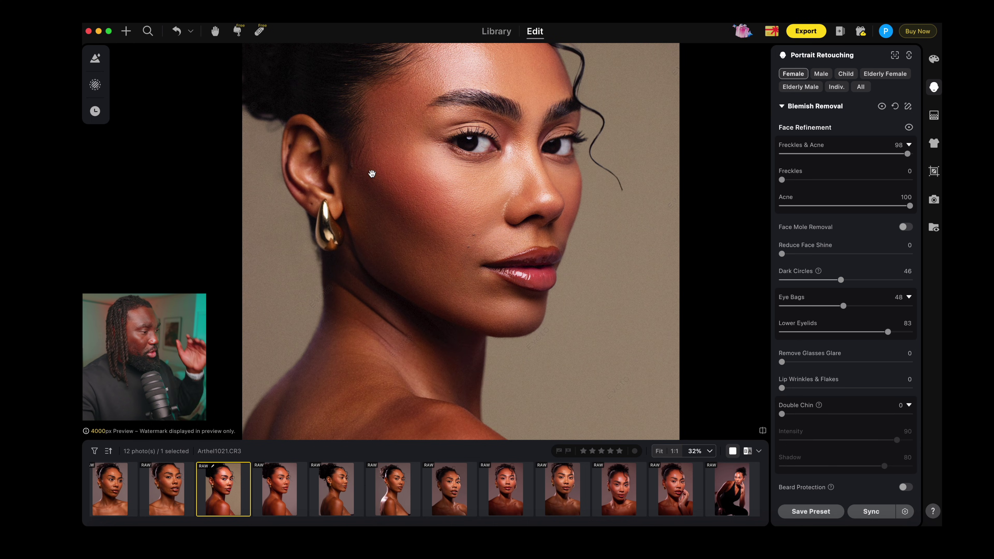
pyautogui.click(490, 30)
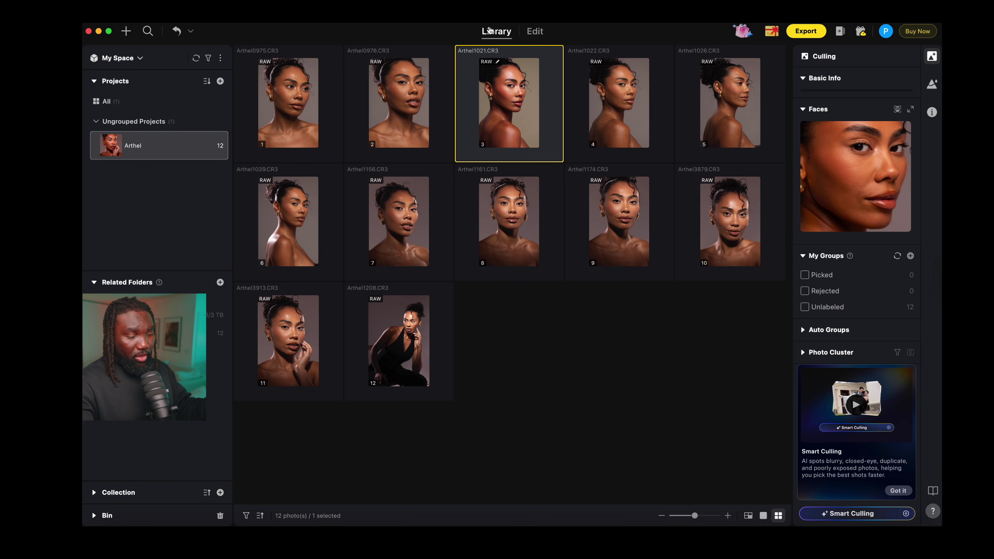
pyautogui.click(531, 35)
pyautogui.click(489, 35)
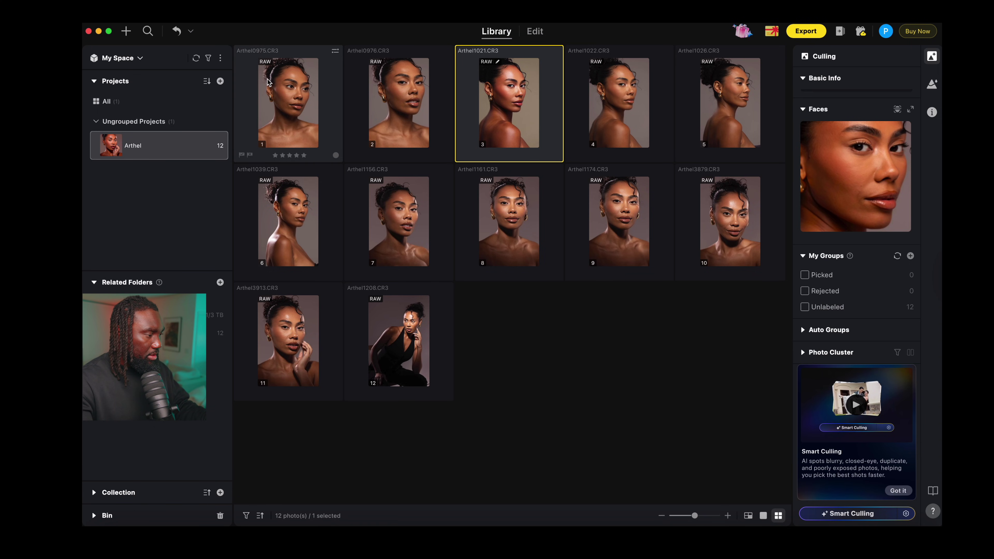
# Step: Create a new project named Arthel_2 without multi-device sync
pyautogui.click(221, 81)
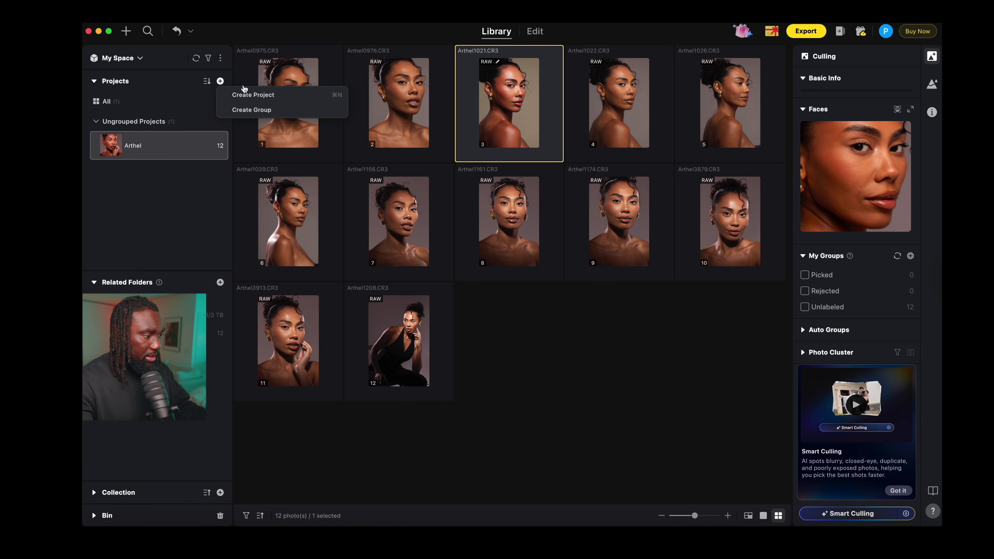
pyautogui.click(261, 96)
pyautogui.write('A')
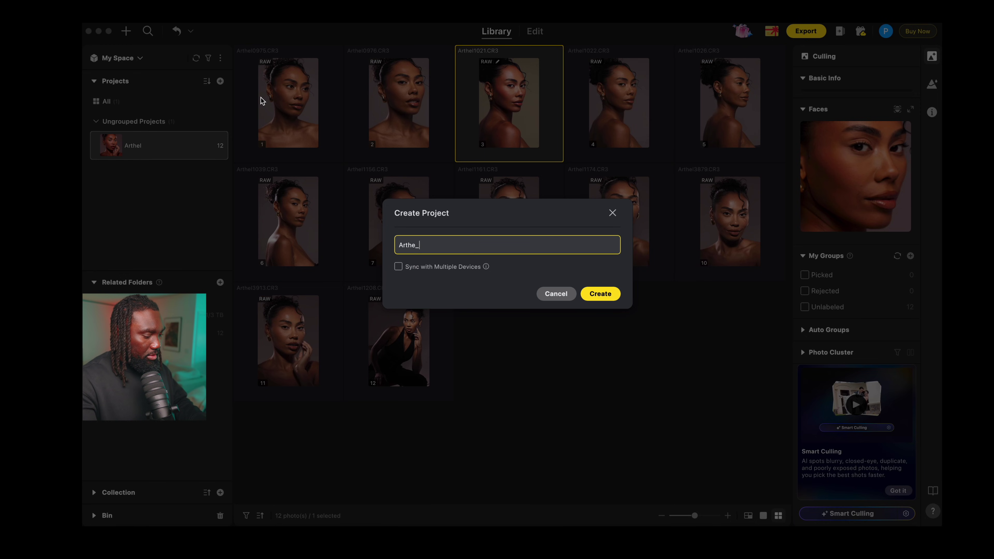
pyautogui.write('rthel')
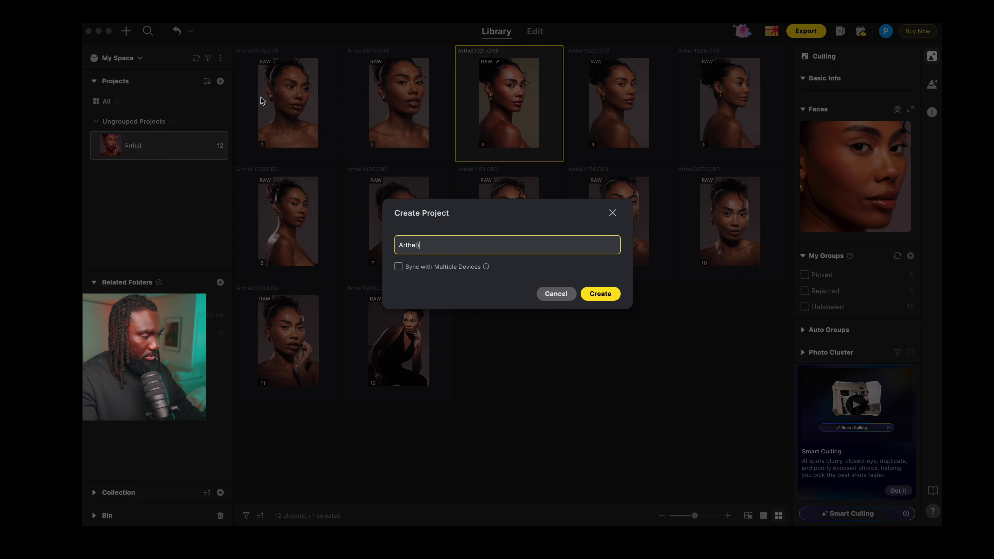
pyautogui.write('_2')
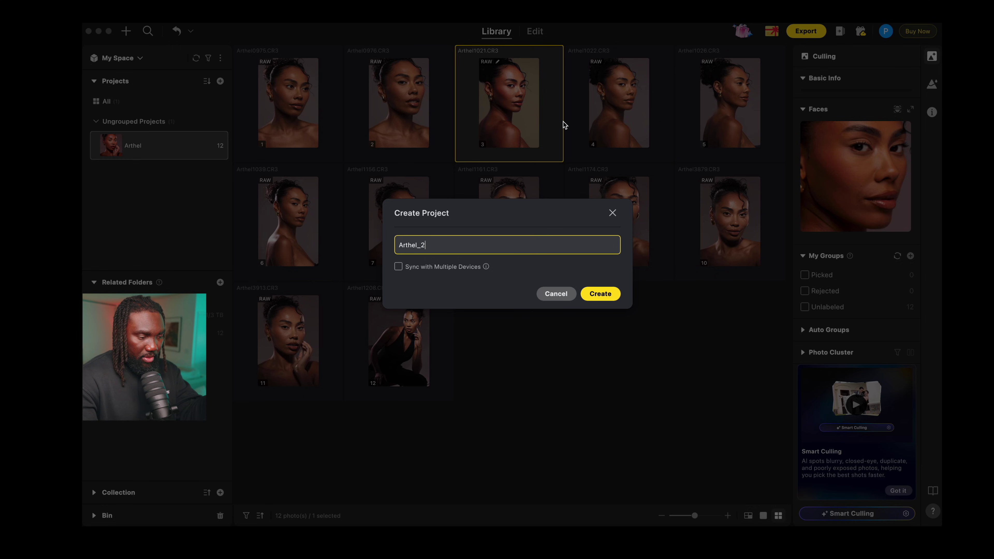
pyautogui.click(602, 293)
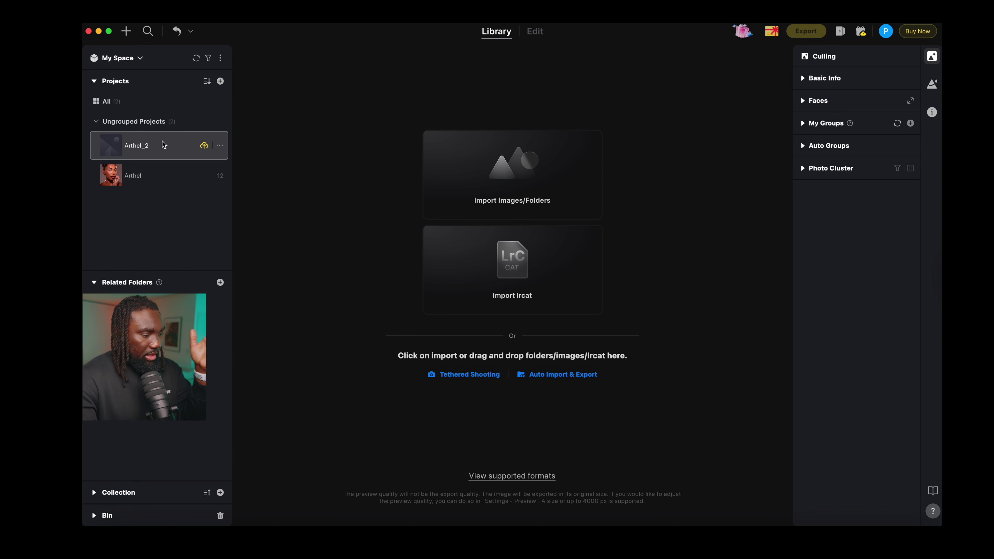
# Step: View the Arthel_Evoto folder through the image import, cancel the import and reopen the Arthel project
pyautogui.click(494, 206)
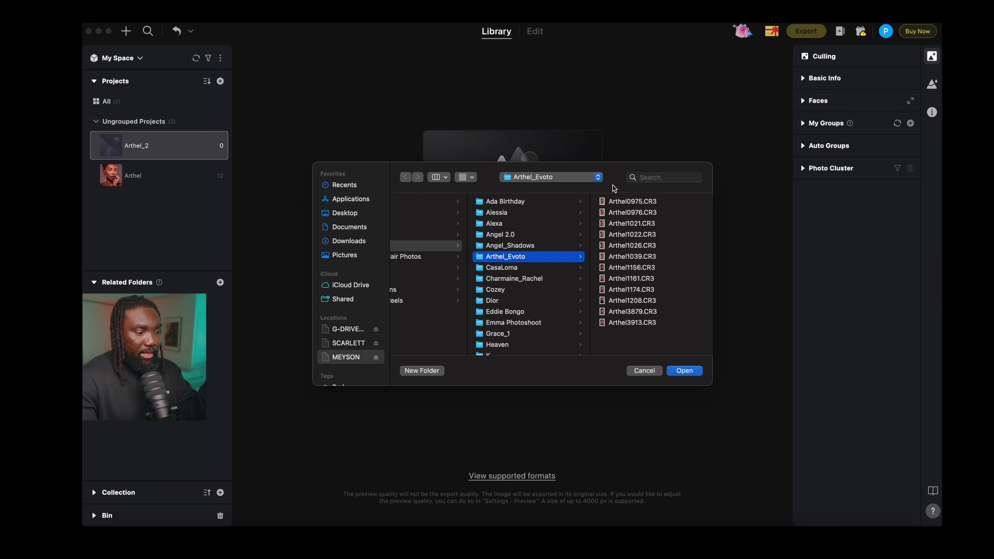
pyautogui.click(651, 373)
pyautogui.click(201, 175)
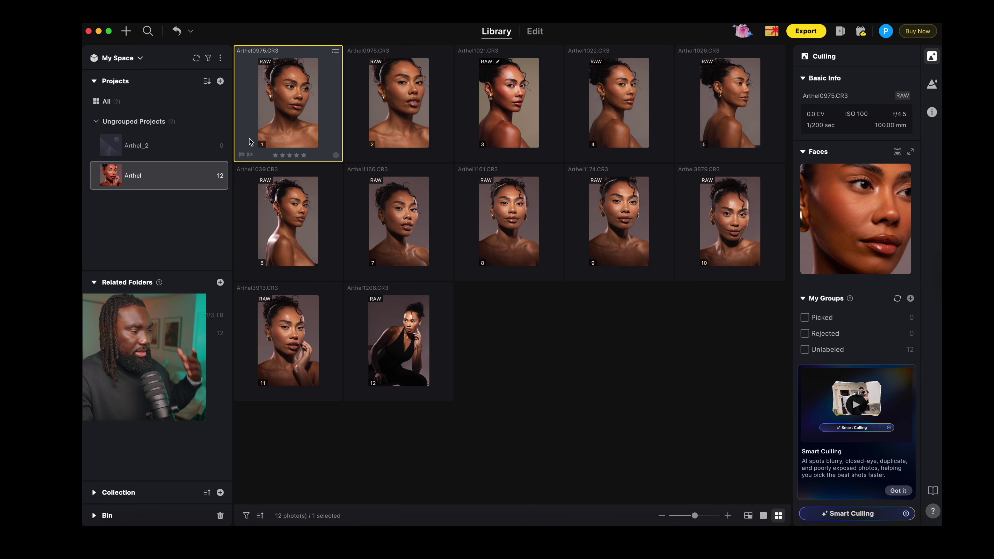
# Step: Delete the empty Arthel_2 project
pyautogui.click(220, 81)
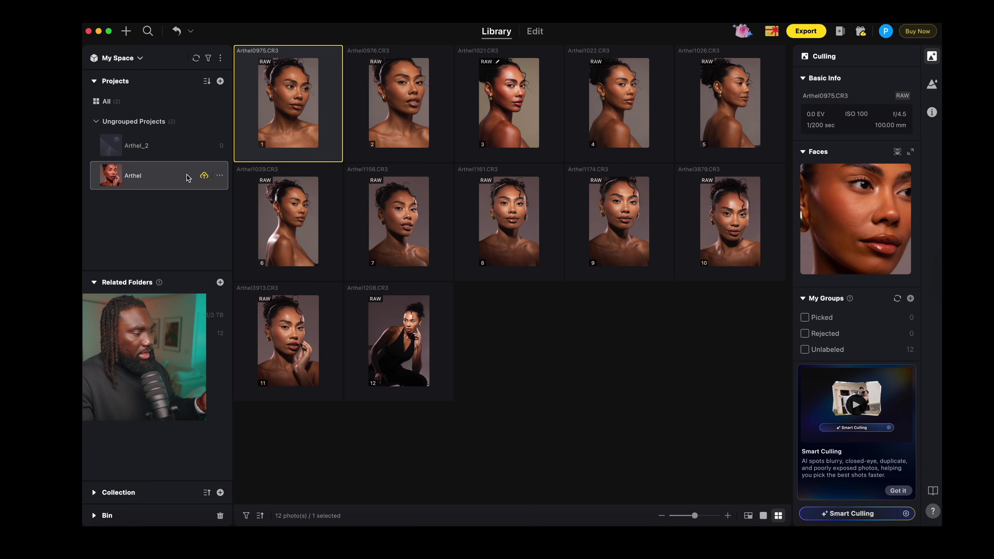
pyautogui.click(220, 146)
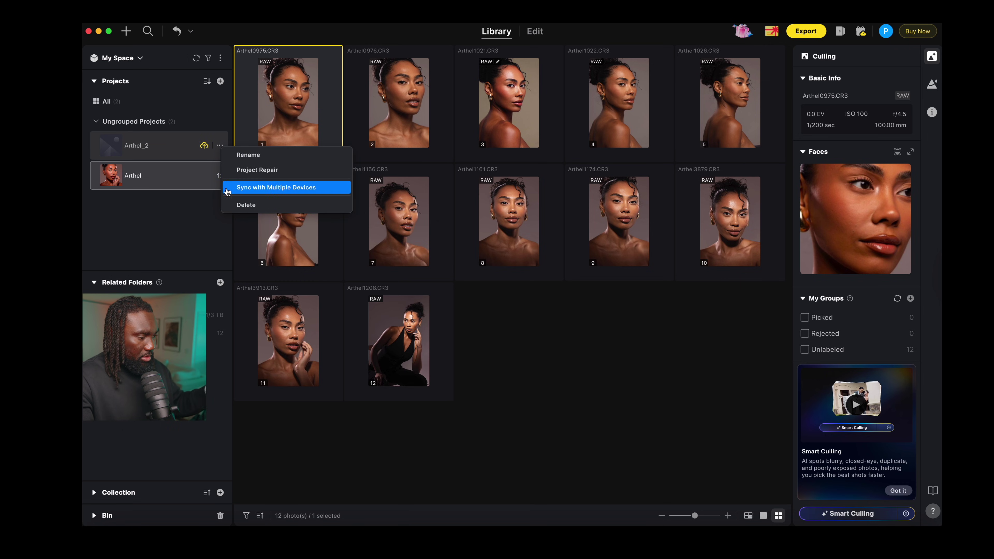
pyautogui.click(234, 205)
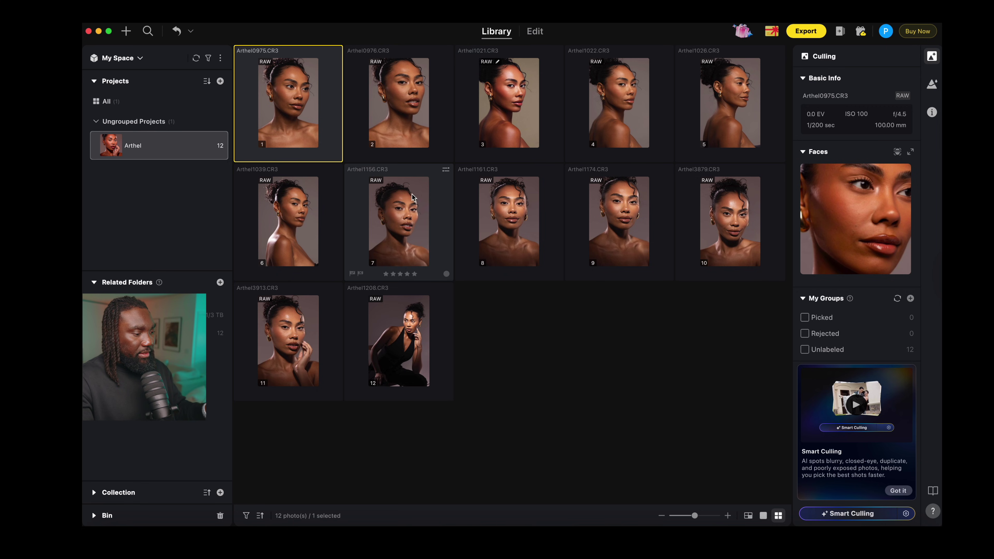
# Step: Switch from the library to the edit view with photo Arthel0975.CR3 selected
pyautogui.click(534, 32)
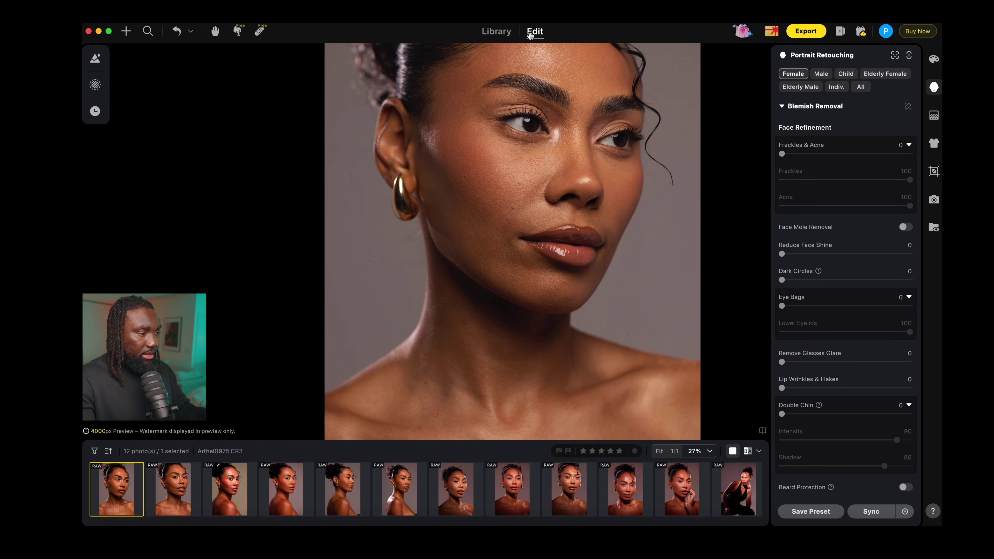
pyautogui.click(487, 32)
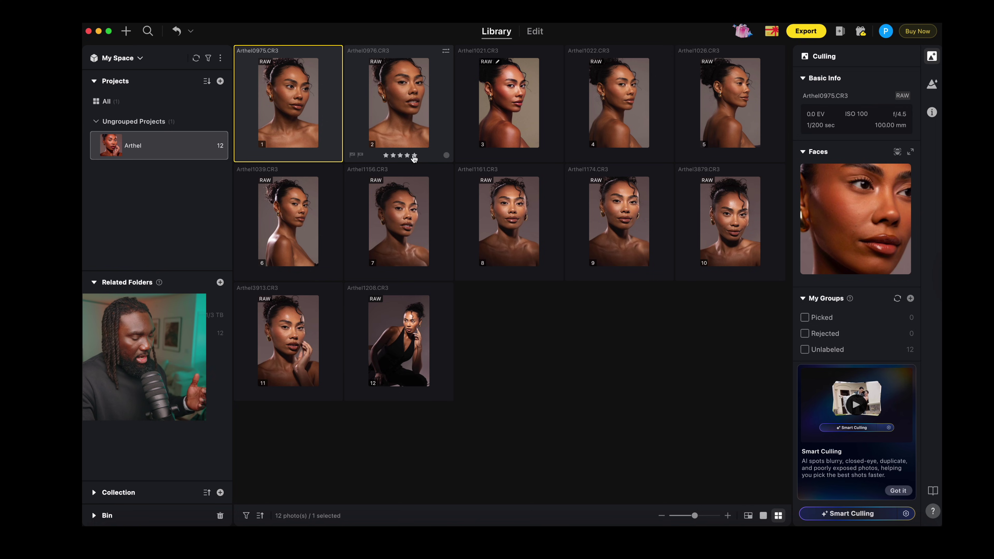
pyautogui.scroll(-2, 881, 326)
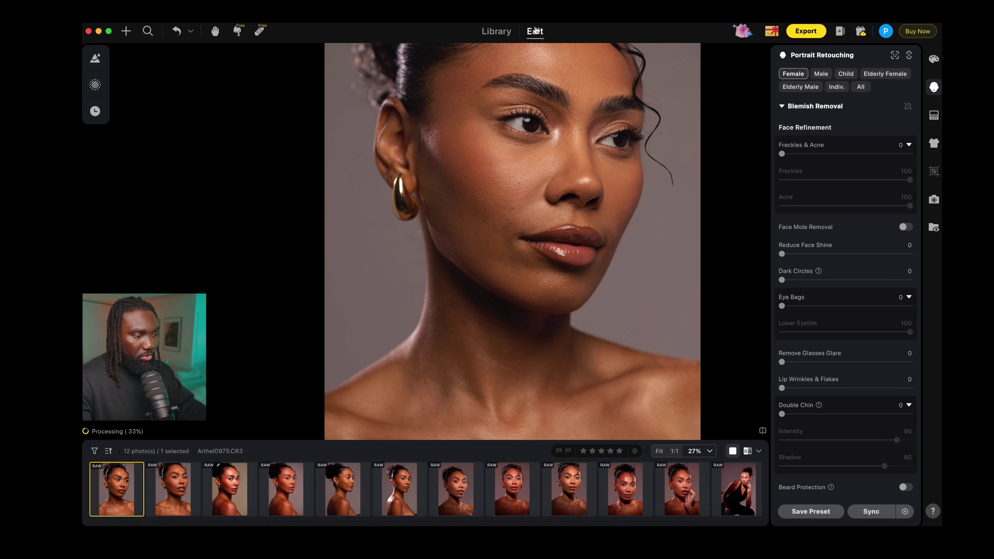
pyautogui.click(535, 31)
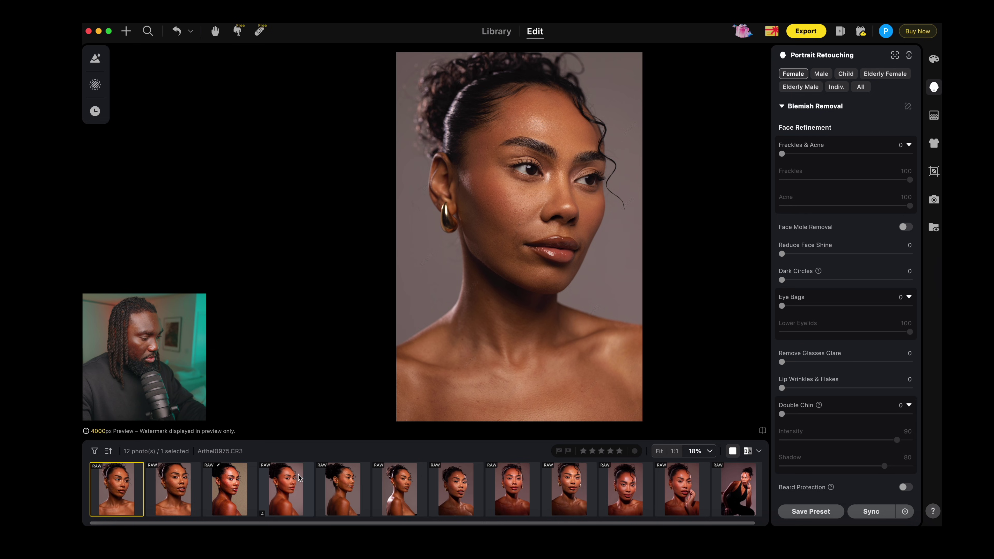
# Step: View photos Arthel1021.CR3 and Arthel0976.CR3 and return to Arthel0975.CR3
pyautogui.click(238, 491)
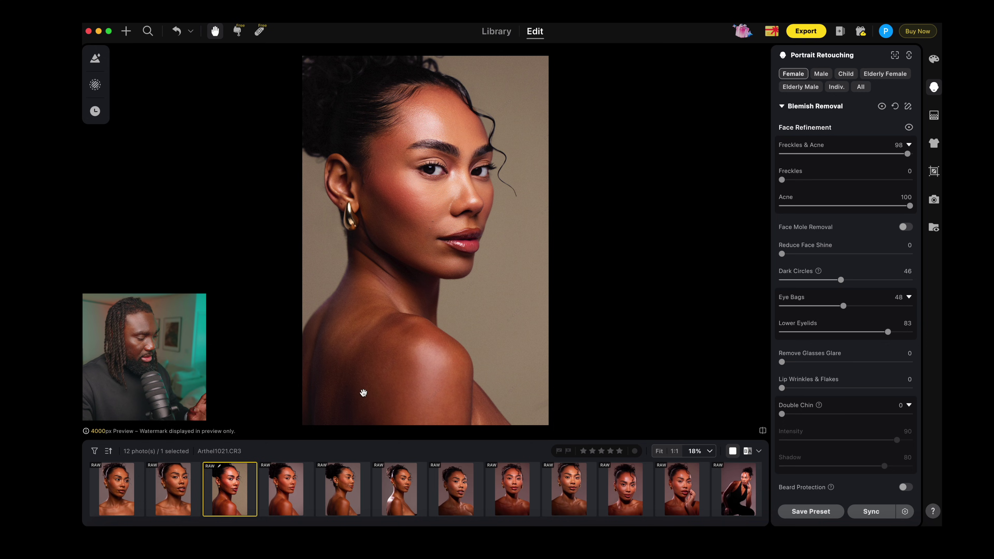
pyautogui.click(178, 492)
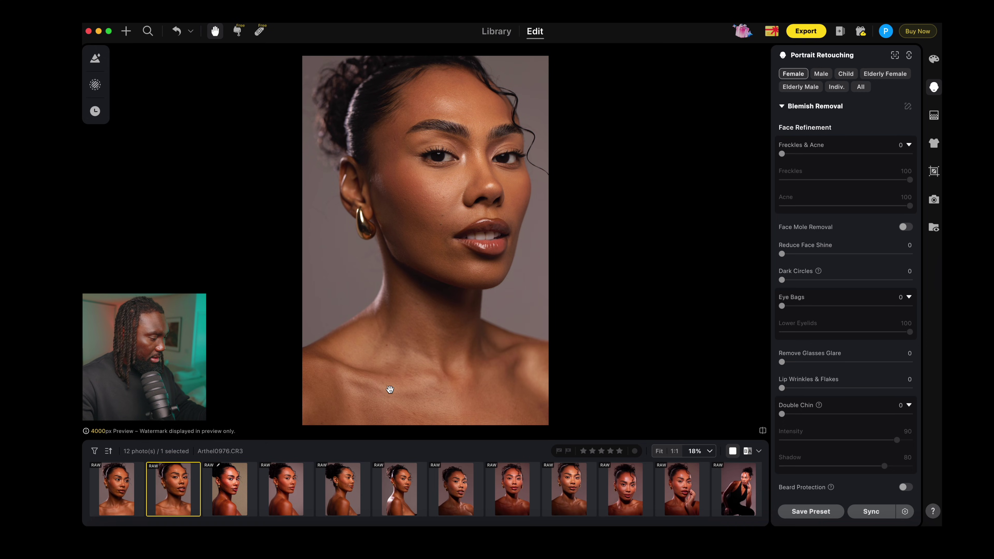
pyautogui.press('Left')
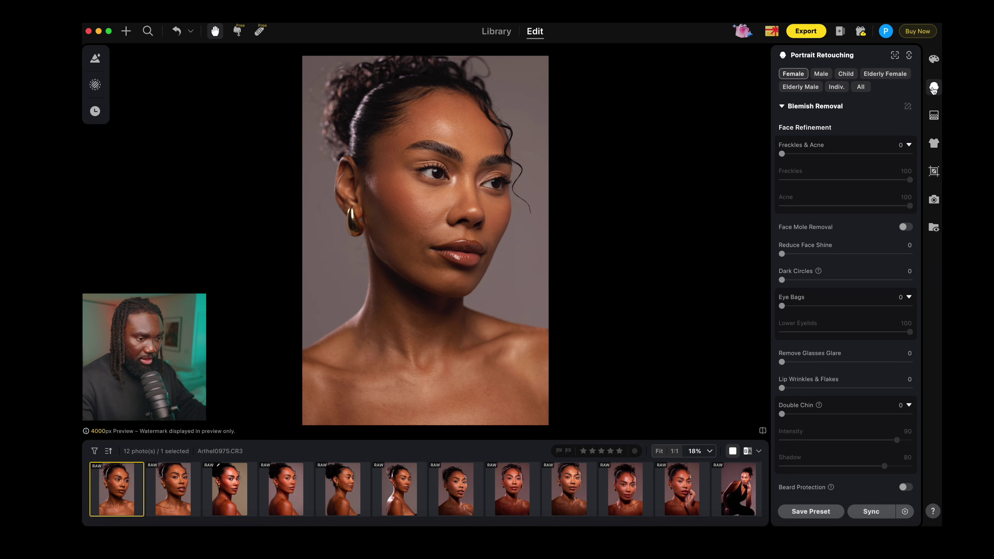
# Step: Show the Color Adjustments for the photo and collapse the AI Color Adjustments section
pyautogui.click(934, 60)
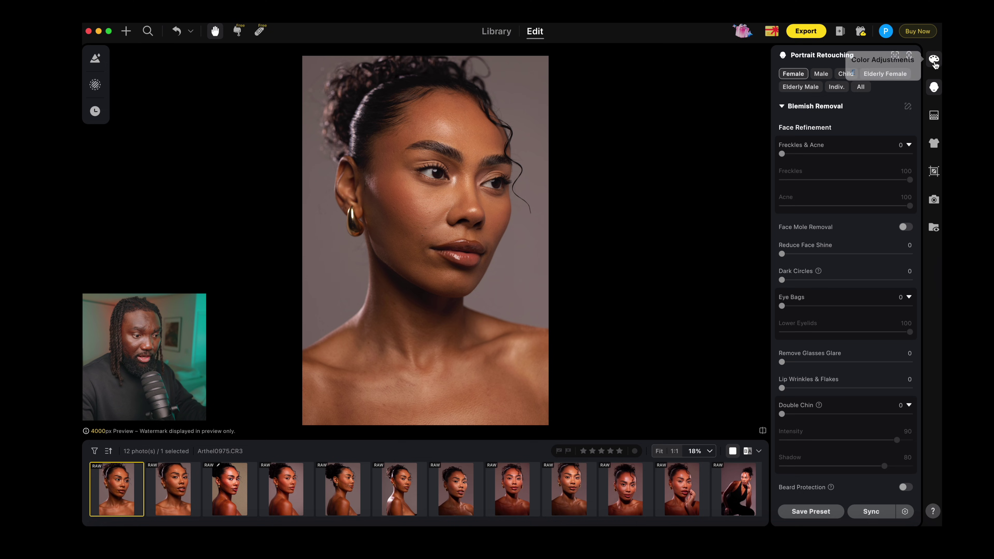
pyautogui.click(934, 88)
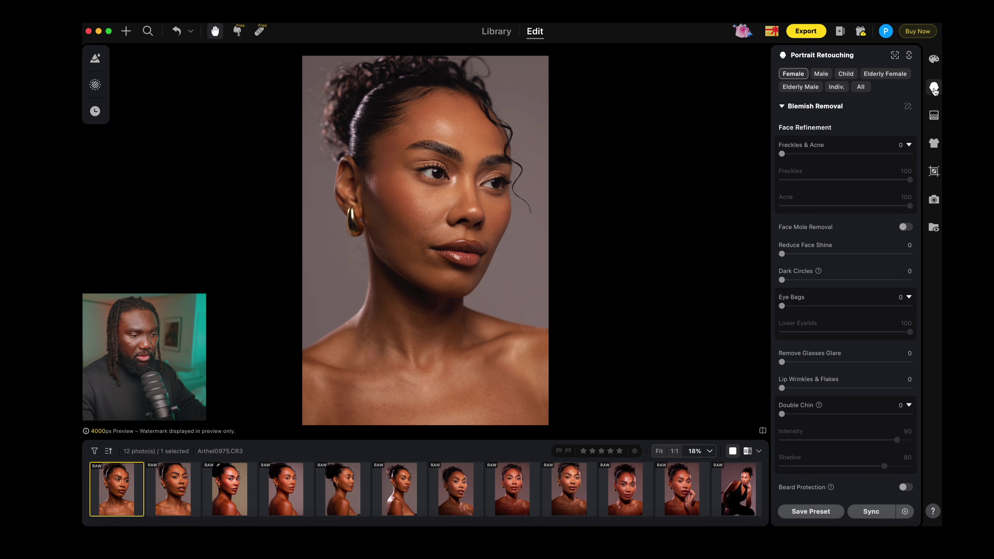
pyautogui.click(935, 66)
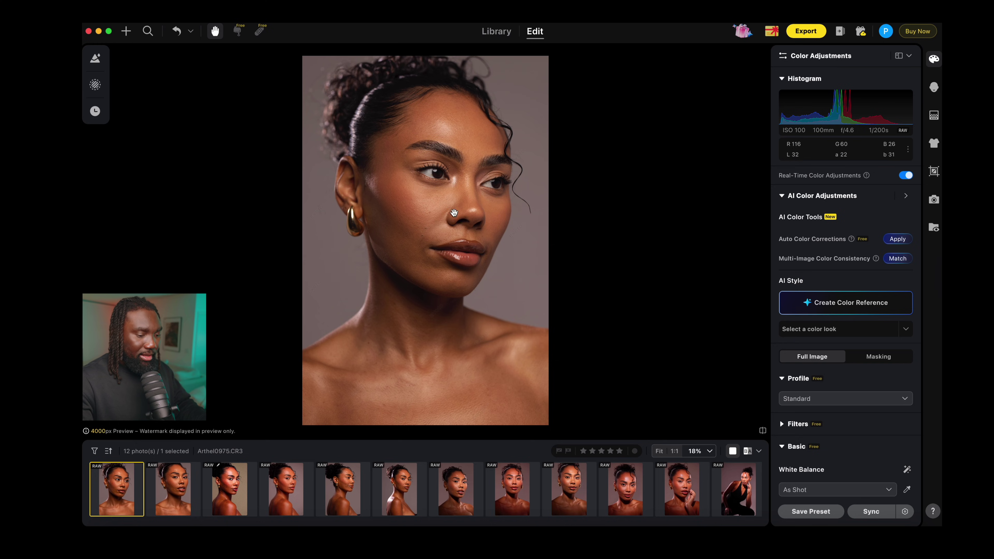
pyautogui.click(793, 199)
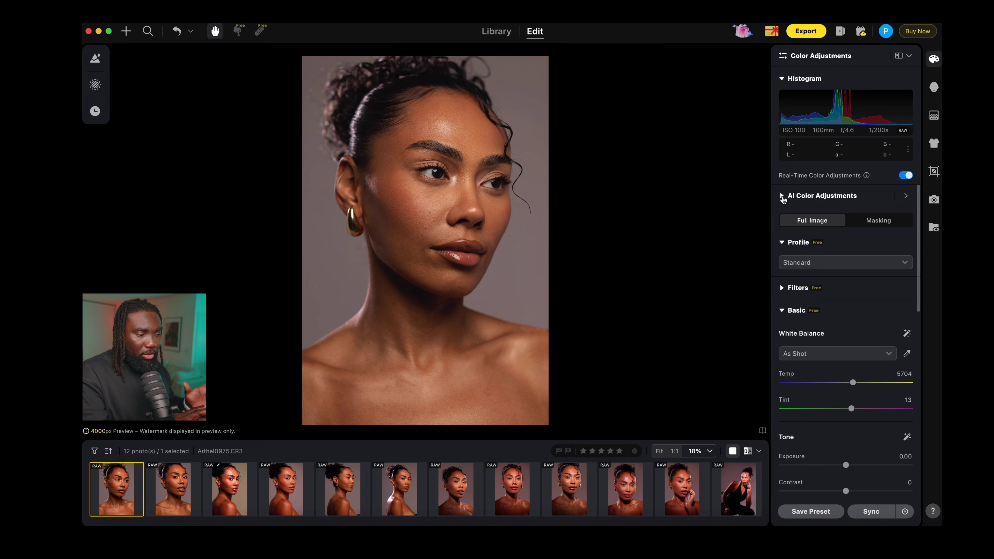
# Step: Examine the color profile setting and the available Basic tone and presence adjustments
pyautogui.click(810, 263)
pyautogui.click(812, 263)
pyautogui.click(812, 263)
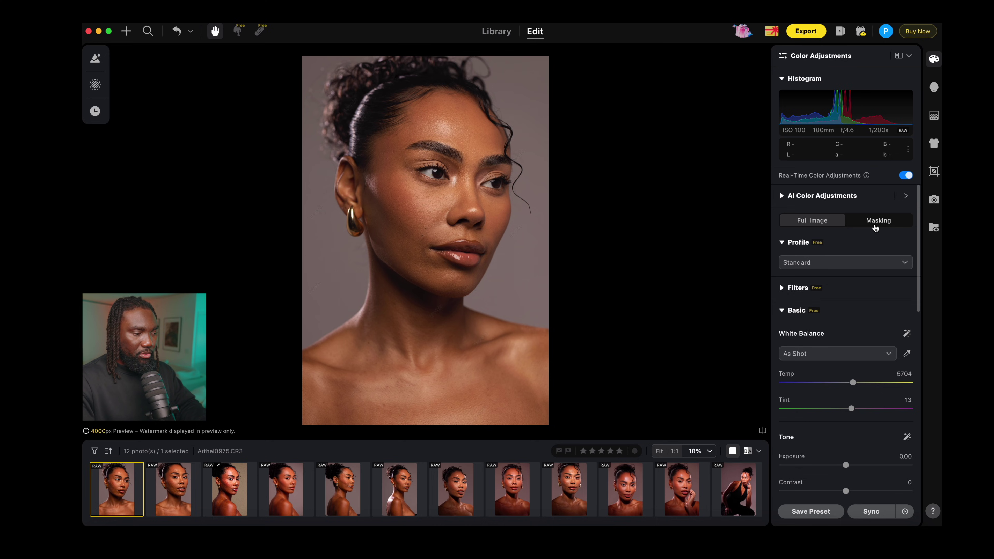
pyautogui.scroll(-1, 848, 315)
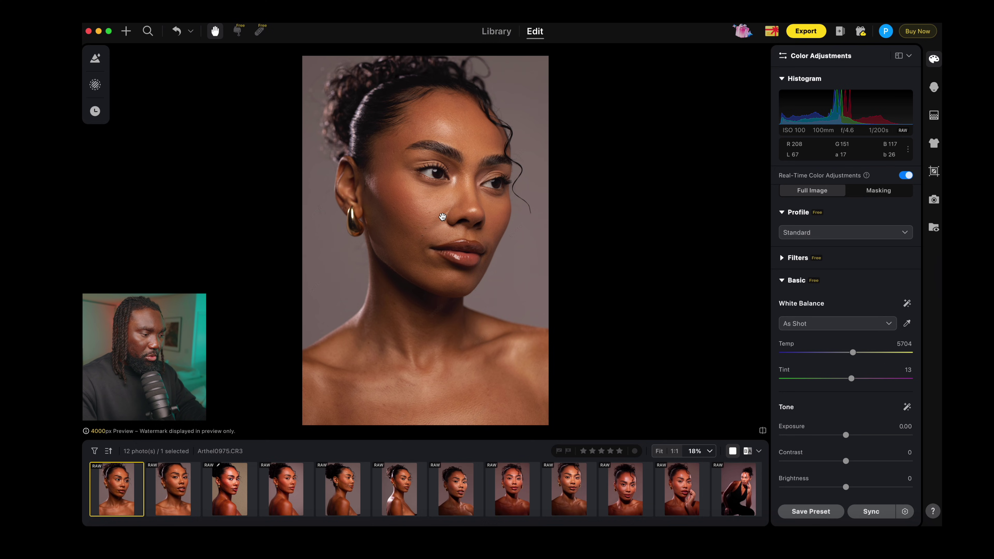
pyautogui.scroll(-6, 819, 358)
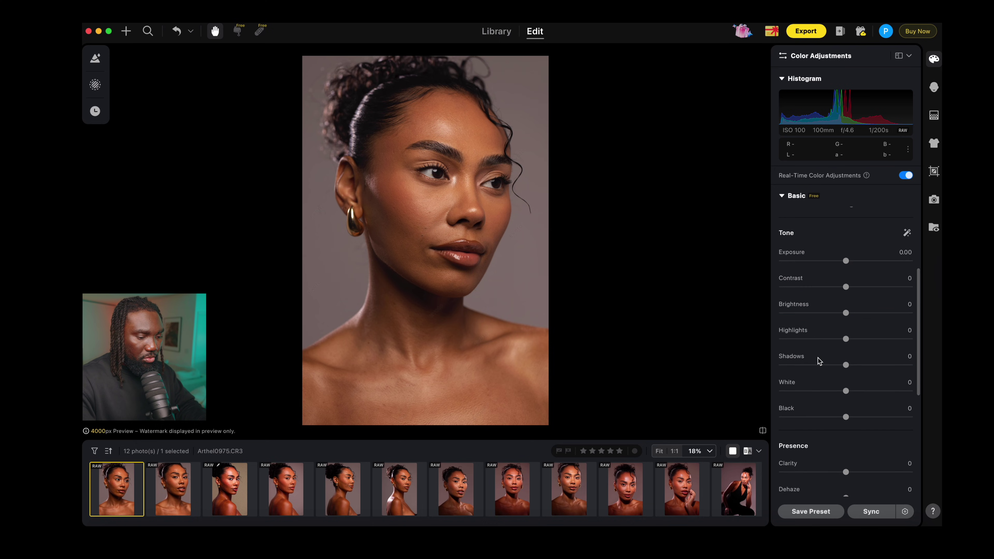
pyautogui.scroll(-3, 819, 361)
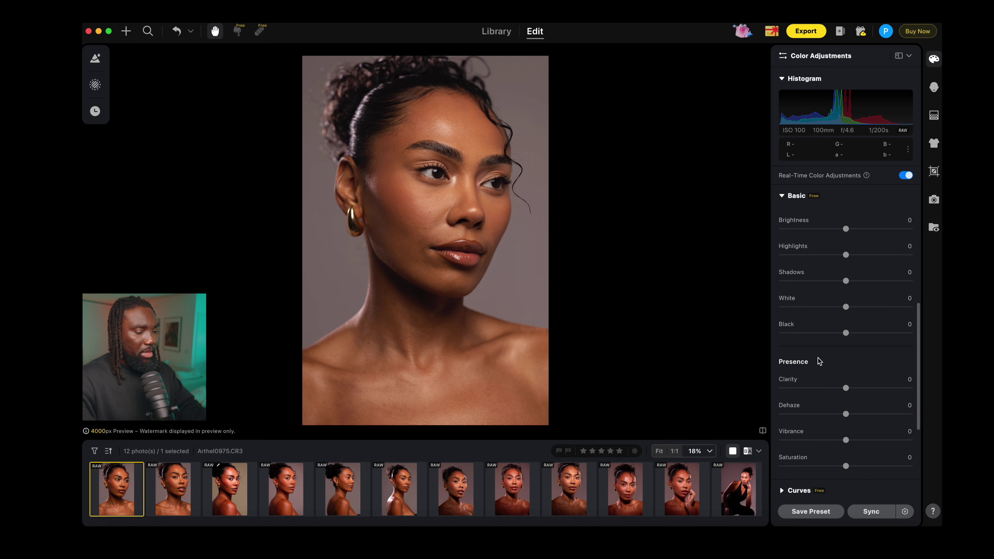
pyautogui.scroll(-3, 819, 362)
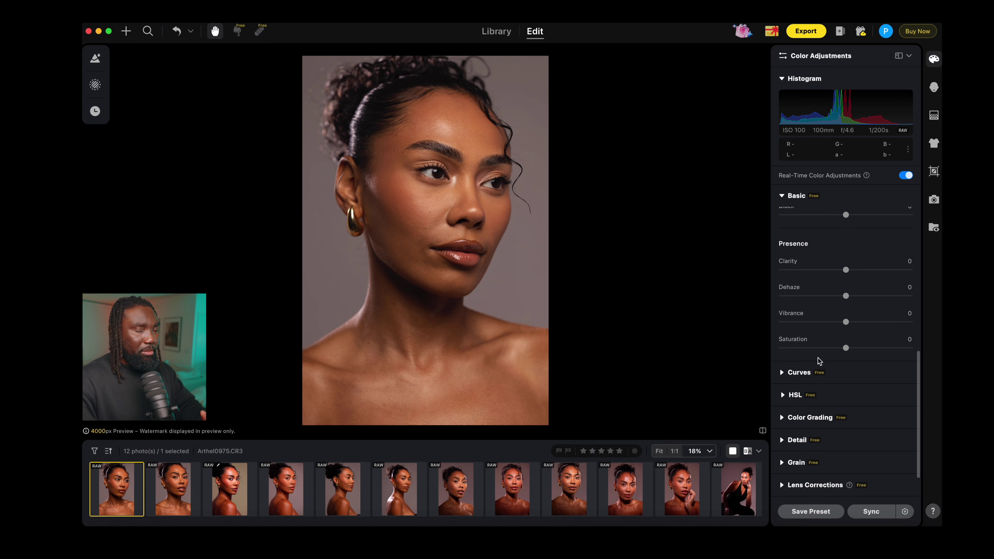
pyautogui.scroll(5, 818, 360)
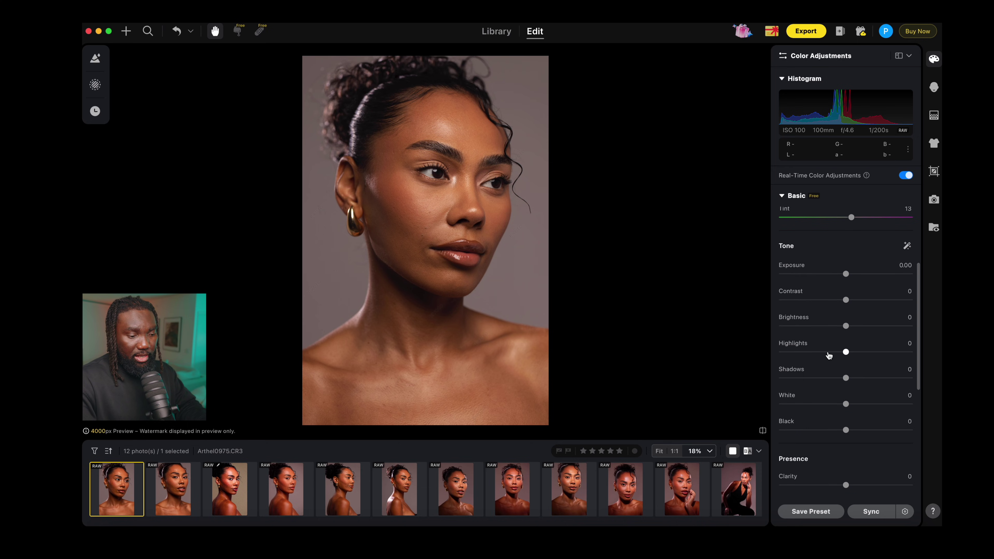
pyautogui.scroll(-5, 847, 317)
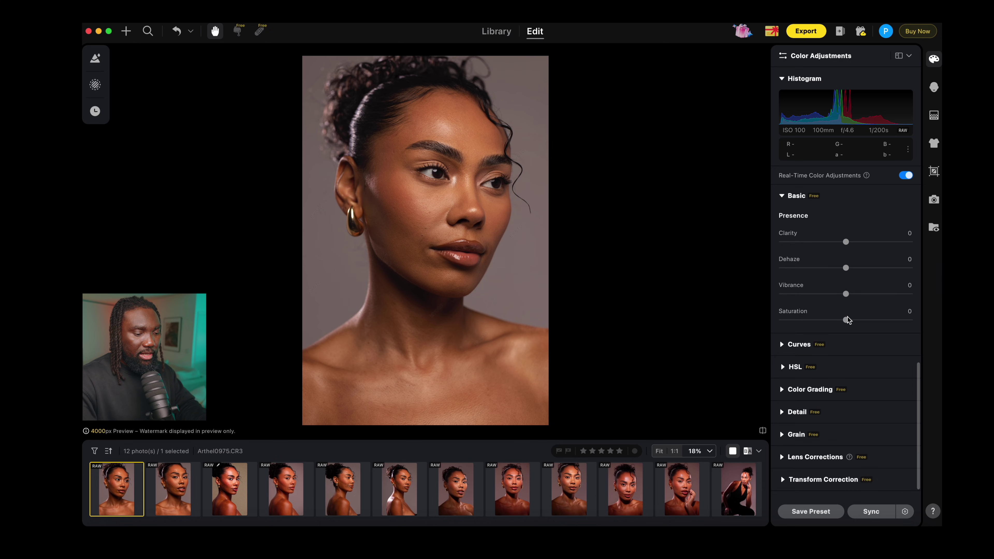
# Step: In Color Grading, set the shadows luminance to -23, slightly lower the midtones luminance and raise the highlights luminance
pyautogui.click(782, 374)
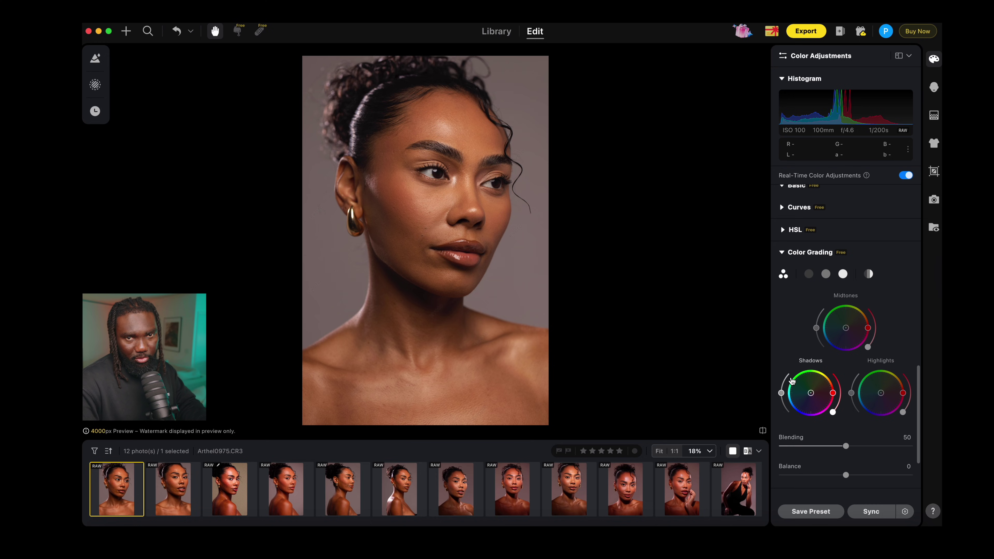
pyautogui.moveTo(780, 393); pyautogui.dragTo(781, 398)
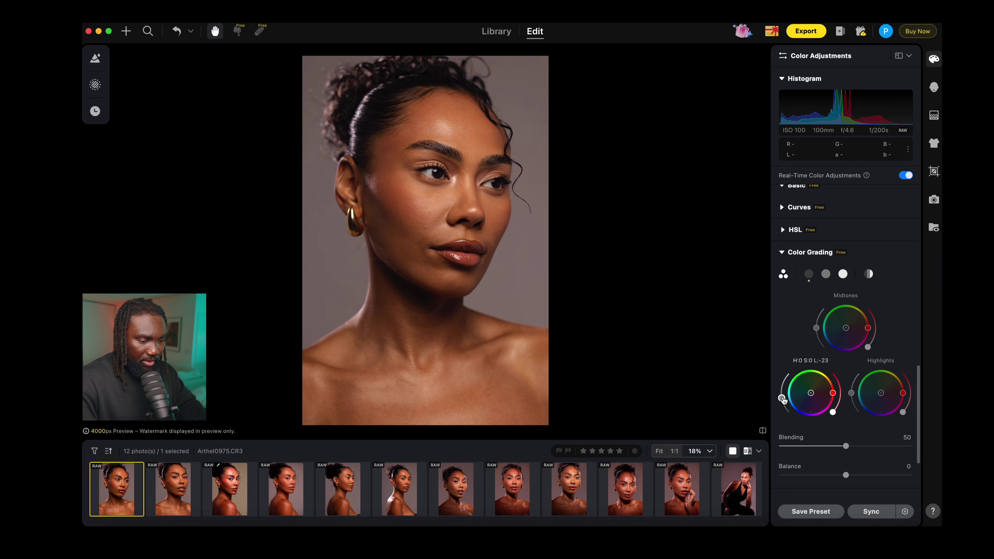
pyautogui.moveTo(817, 327); pyautogui.dragTo(816, 329)
pyautogui.moveTo(852, 395); pyautogui.dragTo(851, 389)
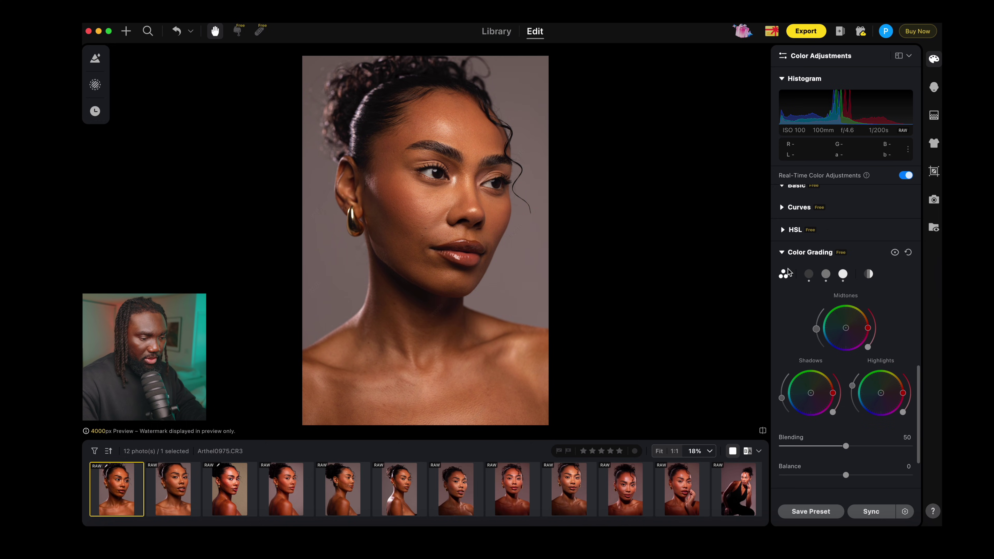
pyautogui.scroll(10, 799, 305)
pyautogui.scroll(5, 799, 305)
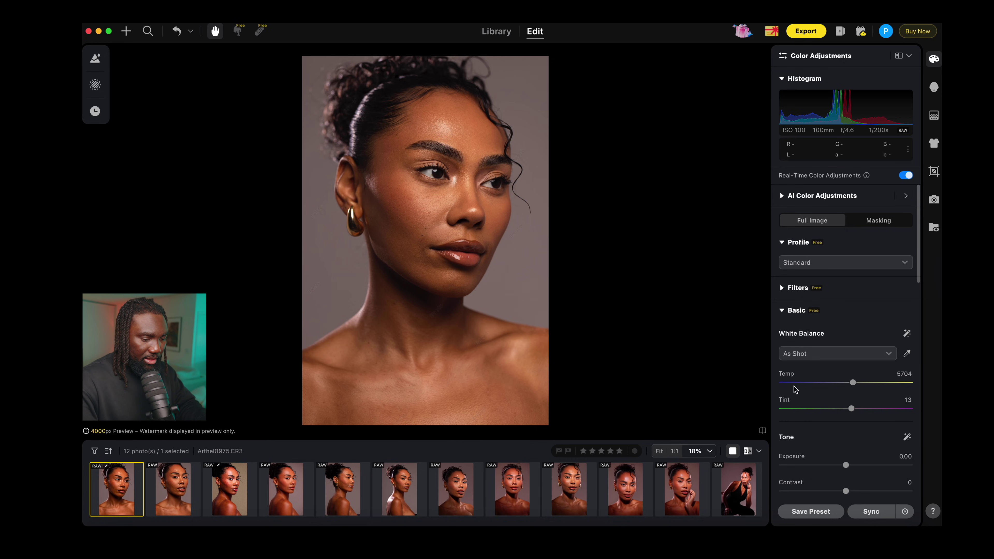
# Step: Set the full image's white balance tint to 25 and temperature to 5851
pyautogui.moveTo(851, 409); pyautogui.dragTo(852, 410)
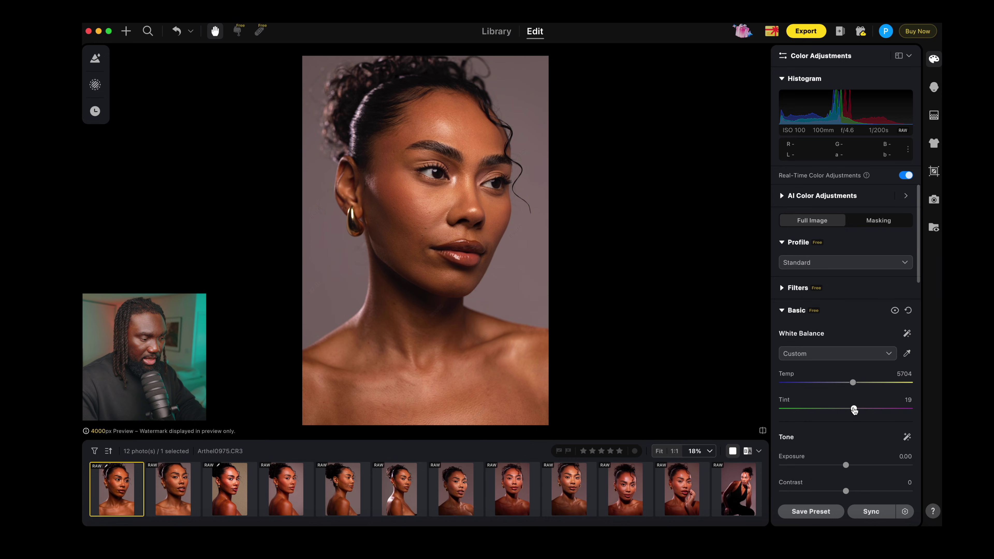
pyautogui.moveTo(856, 409); pyautogui.dragTo(857, 409)
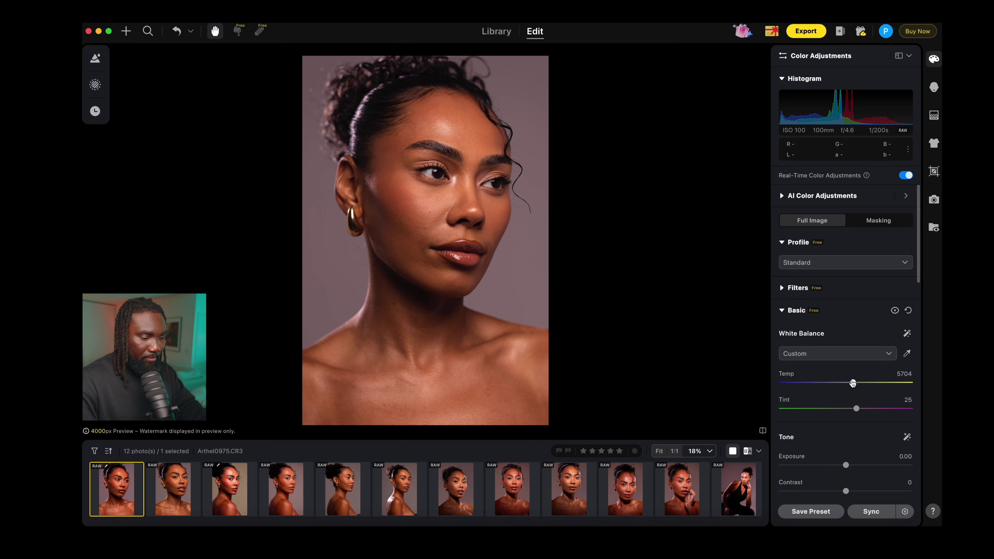
pyautogui.moveTo(852, 383); pyautogui.dragTo(854, 384)
pyautogui.moveTo(854, 383); pyautogui.dragTo(854, 383)
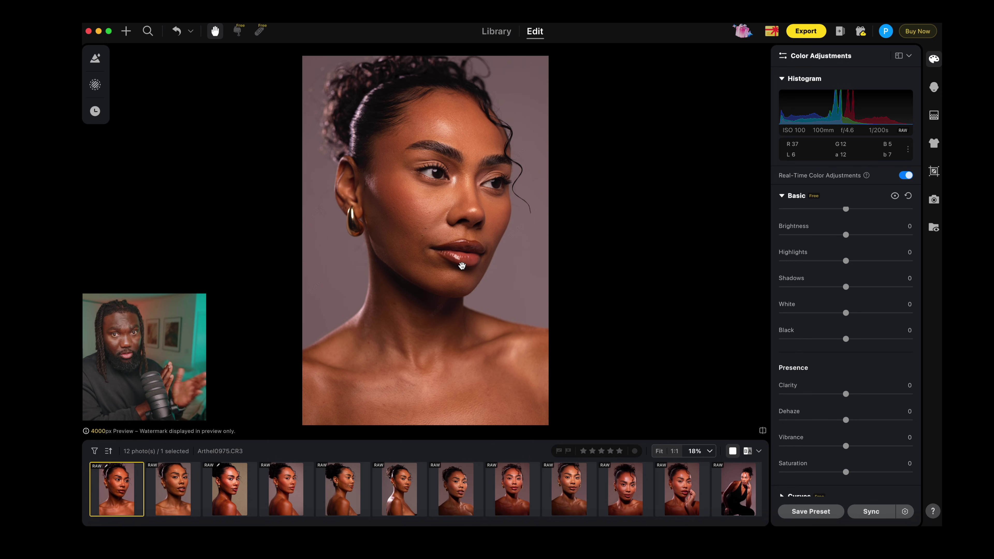
# Step: Create a mask covering the entire person and open it for editing
pyautogui.scroll(3, 861, 223)
pyautogui.click(866, 222)
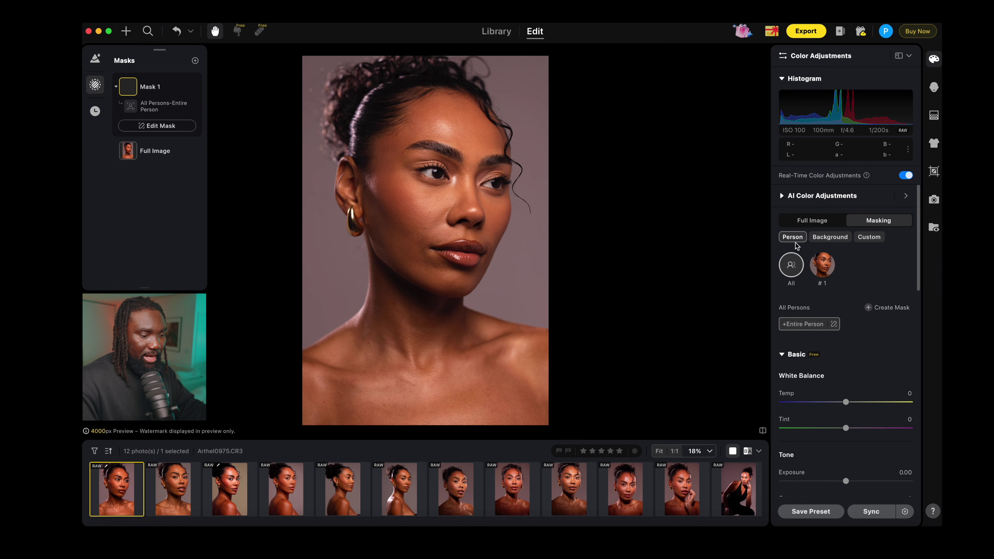
pyautogui.moveTo(815, 327)
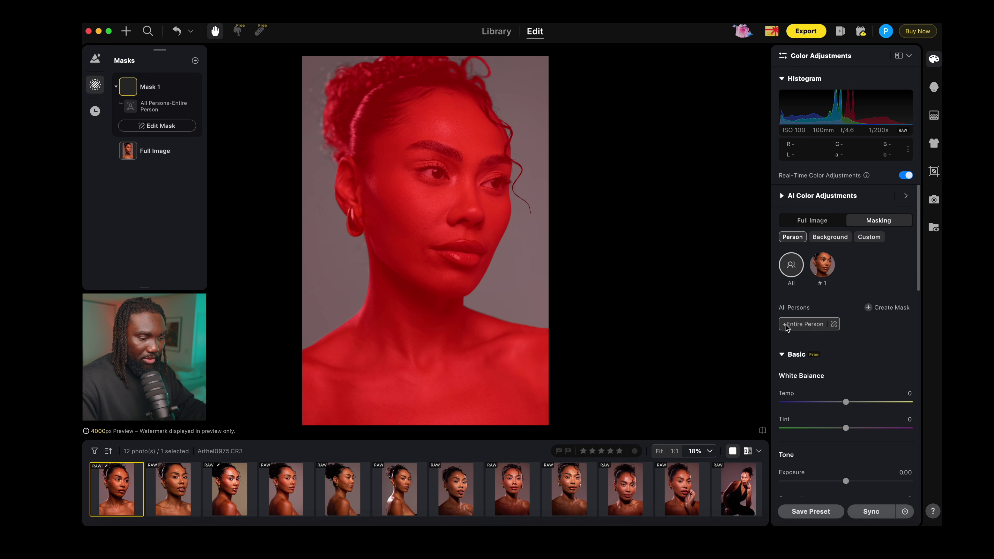
pyautogui.click(833, 328)
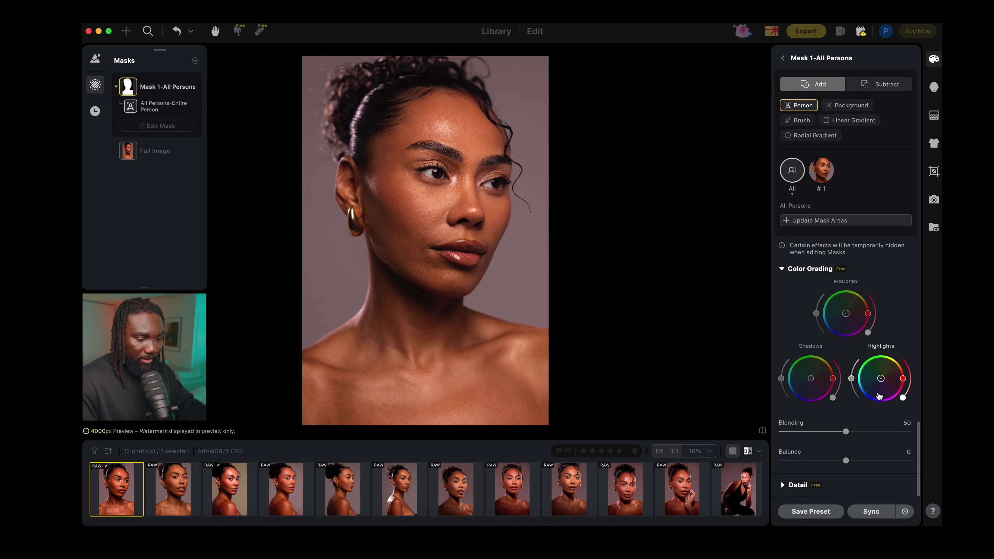
# Step: For the person mask, set shadows to -17, white to 20 and highlights to 9, and finish the mask editing
pyautogui.scroll(15, 878, 396)
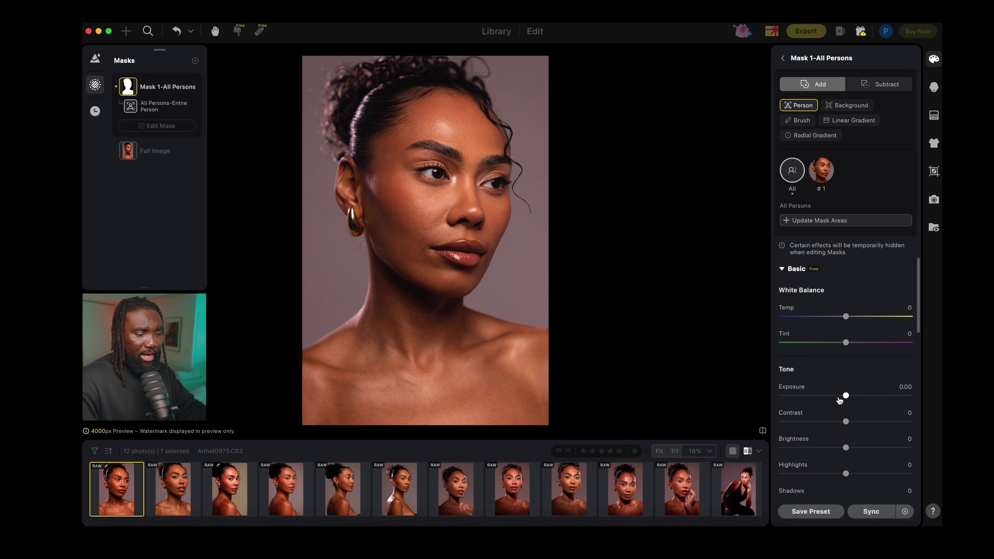
pyautogui.moveTo(841, 400)
pyautogui.mouseDown()
pyautogui.moveTo(831, 396)
pyautogui.moveTo(857, 399)
pyautogui.moveTo(830, 398)
pyautogui.moveTo(865, 398)
pyautogui.moveTo(823, 398)
pyautogui.moveTo(860, 399)
pyautogui.moveTo(842, 398)
pyautogui.mouseUp()
pyautogui.doubleClick(842, 396)
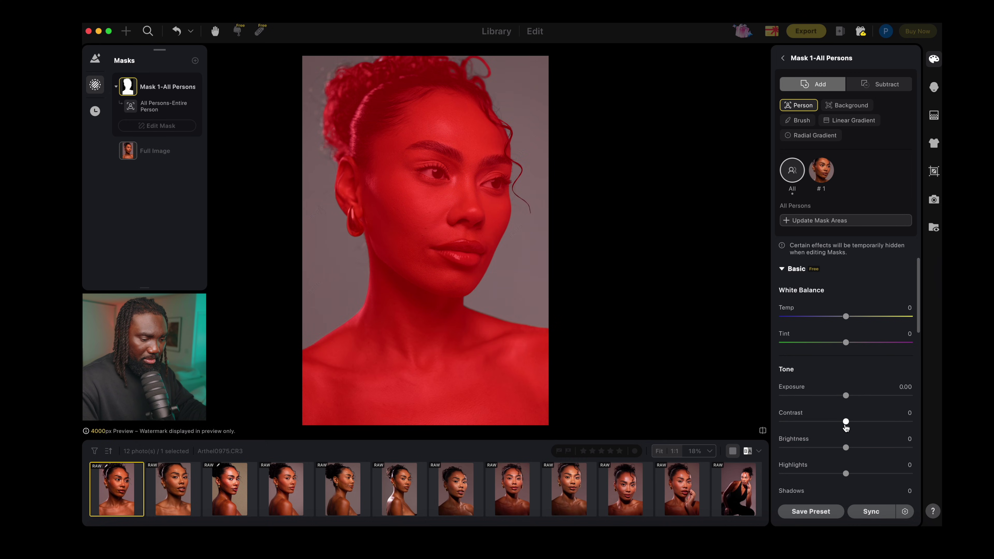
pyautogui.scroll(-2, 846, 446)
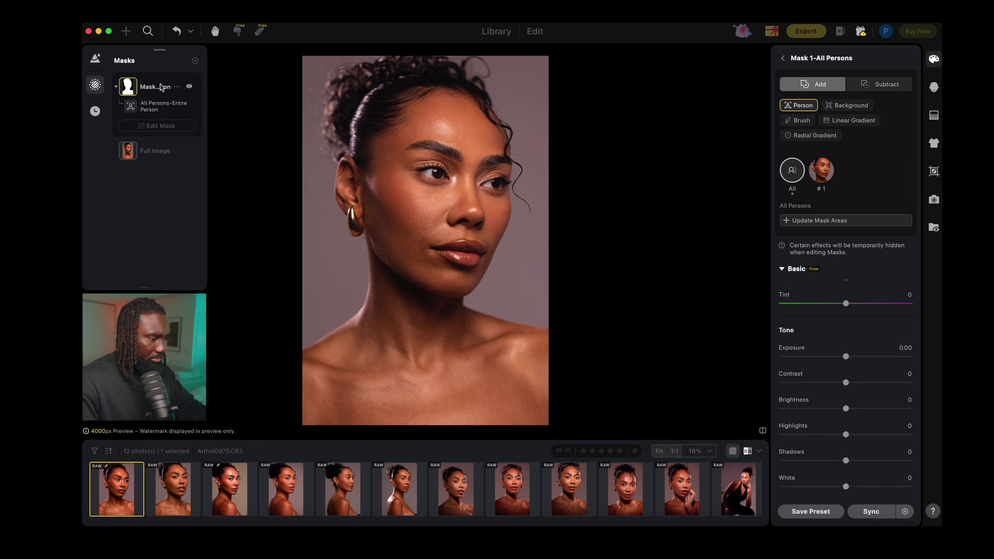
pyautogui.scroll(-2, 865, 388)
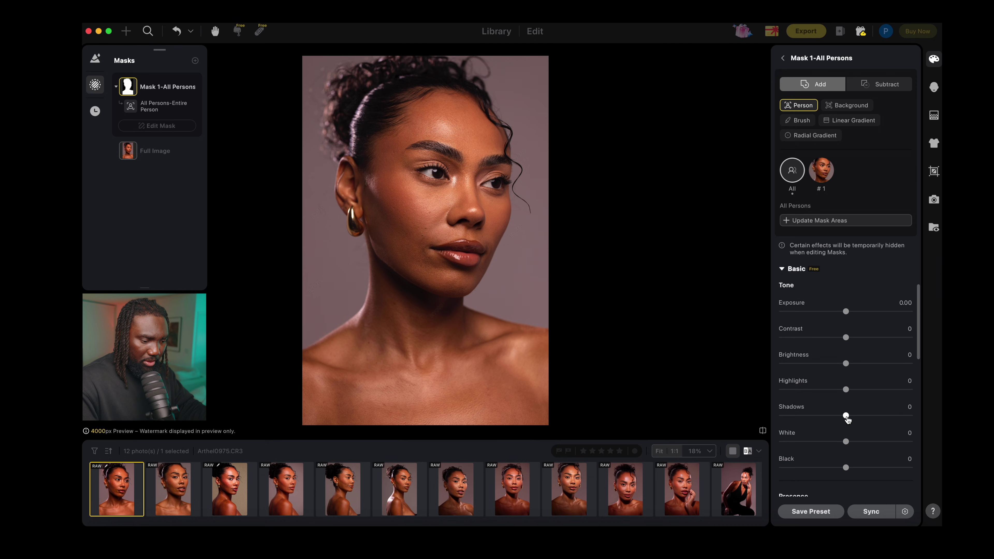
pyautogui.moveTo(846, 417); pyautogui.dragTo(858, 443)
pyautogui.moveTo(844, 393); pyautogui.dragTo(853, 394)
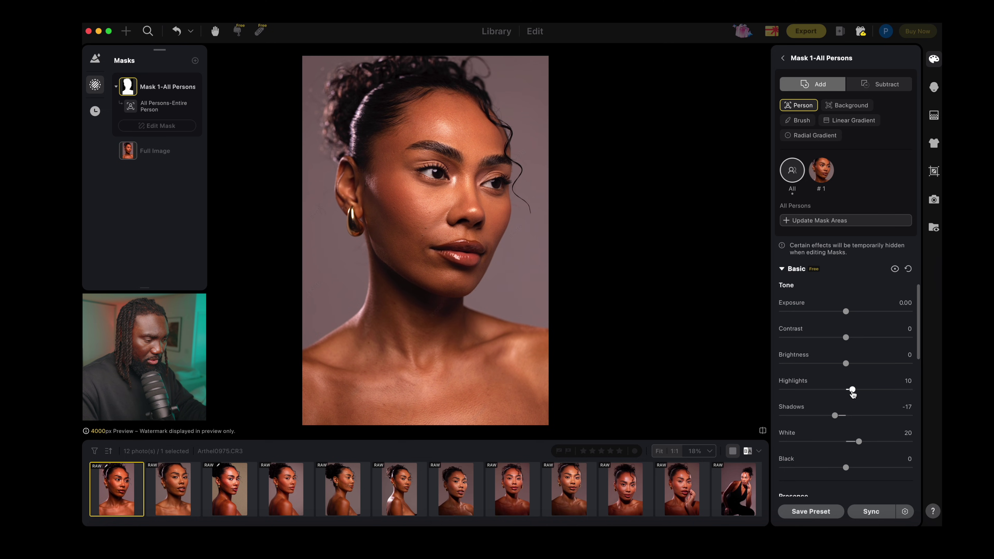
pyautogui.click(783, 58)
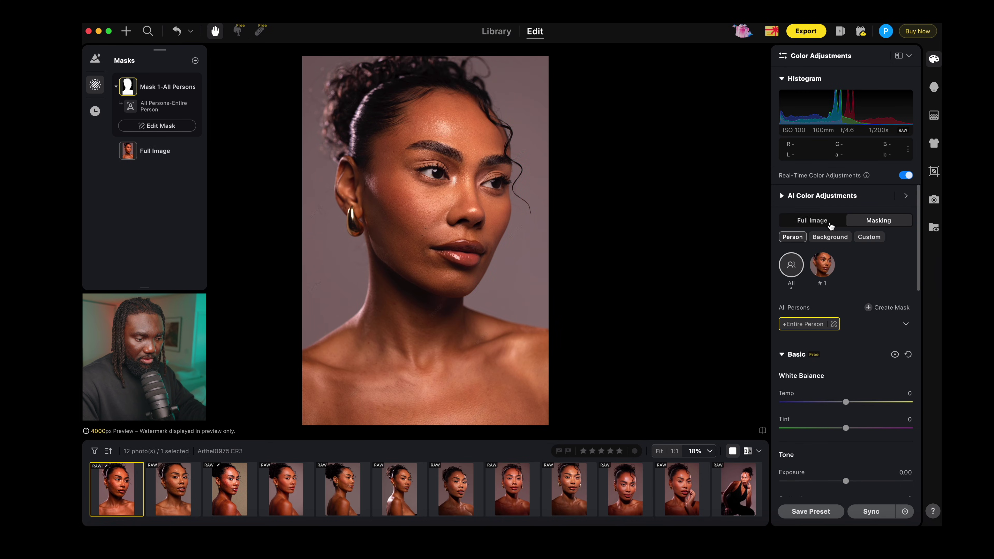
# Step: Create a mask of the entire background and set its temperature to -14 and tint to -16
pyautogui.click(840, 241)
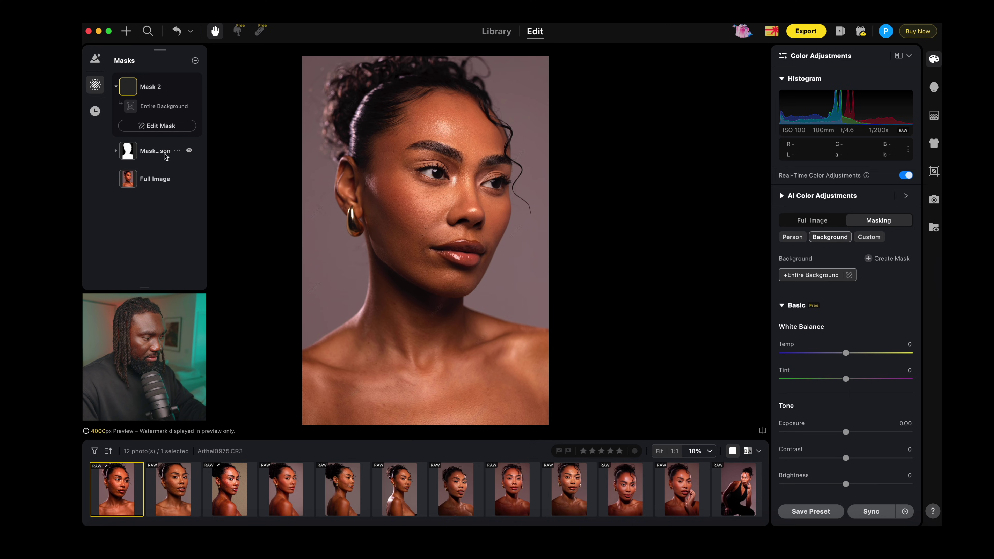
pyautogui.click(806, 275)
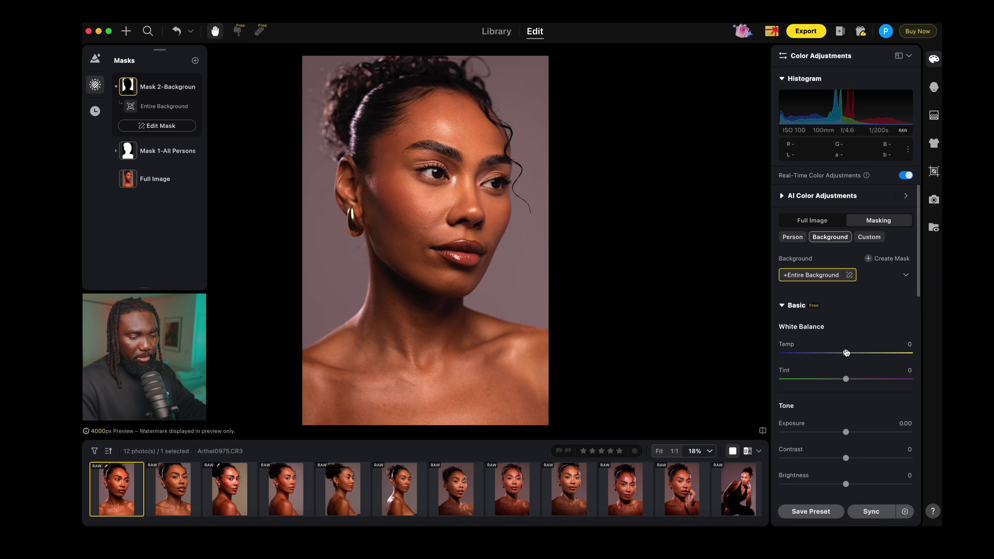
pyautogui.moveTo(843, 355)
pyautogui.mouseDown()
pyautogui.moveTo(825, 355)
pyautogui.moveTo(865, 355)
pyautogui.moveTo(840, 353)
pyautogui.moveTo(848, 353)
pyautogui.mouseUp()
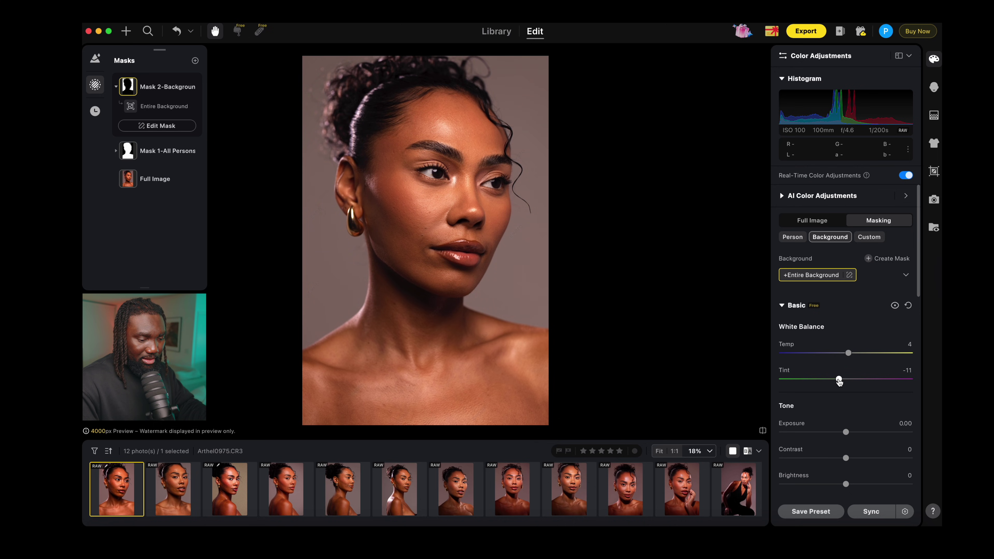
pyautogui.moveTo(836, 380); pyautogui.dragTo(850, 360)
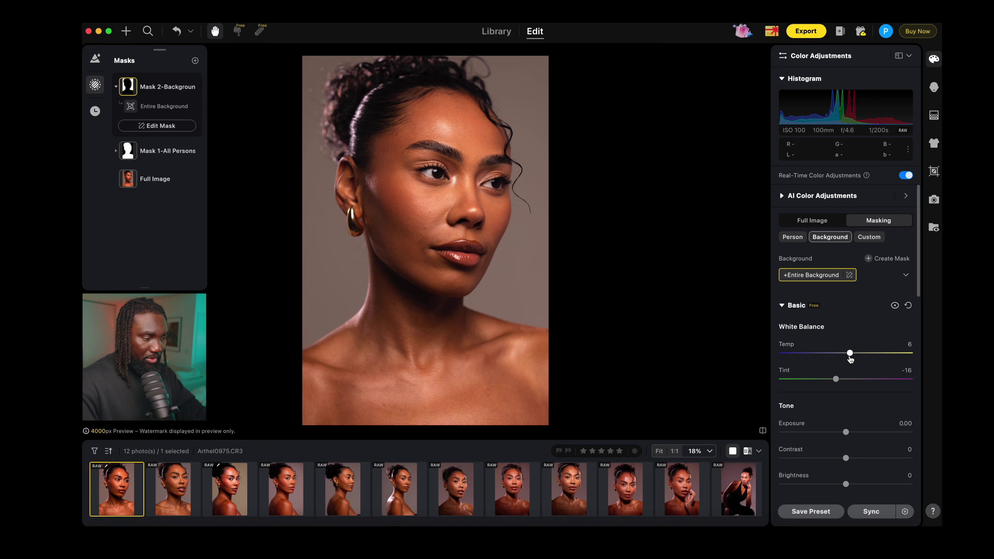
pyautogui.moveTo(852, 359); pyautogui.dragTo(837, 359)
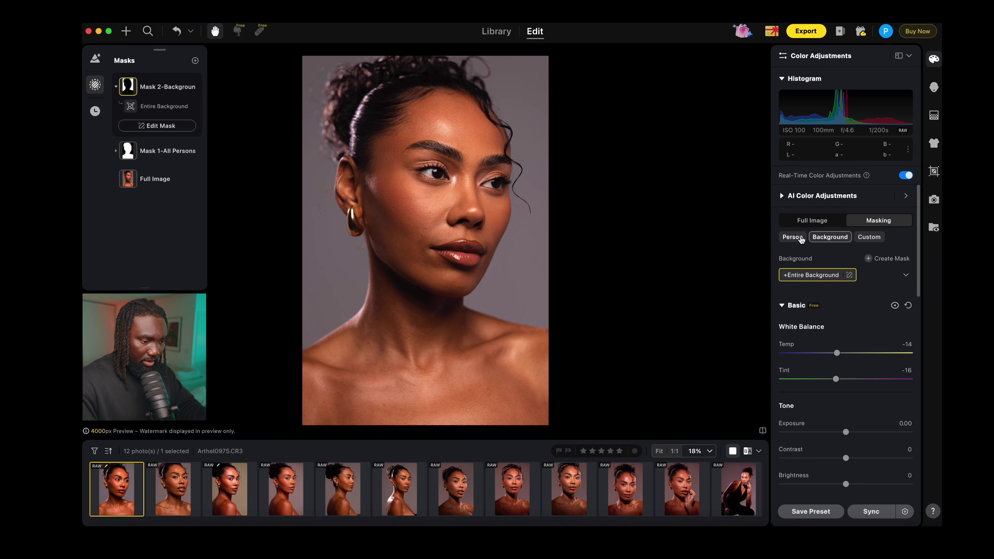
# Step: Switch to the person mask and set its white balance temperature to -4 and tint to 6
pyautogui.click(792, 237)
pyautogui.scroll(-8, 858, 433)
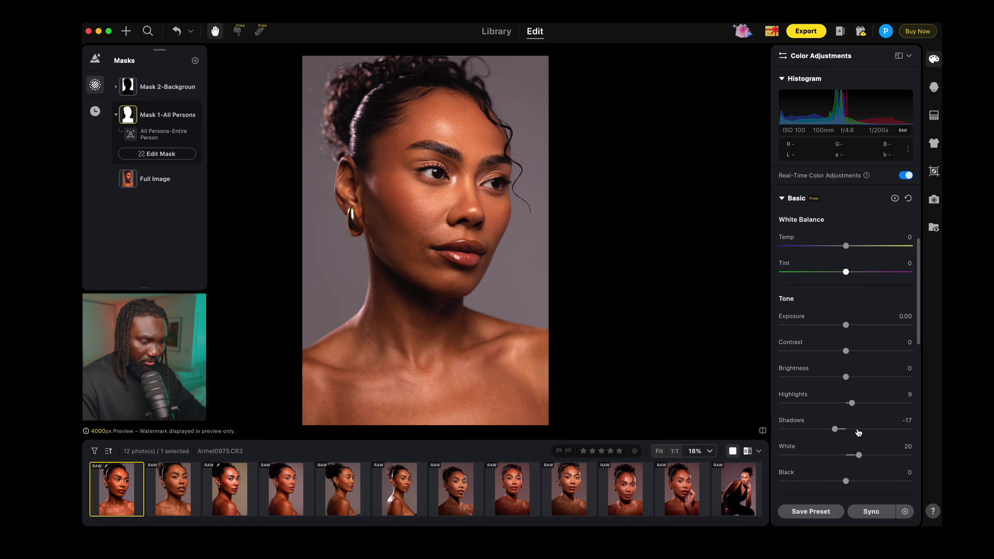
pyautogui.scroll(3, 844, 299)
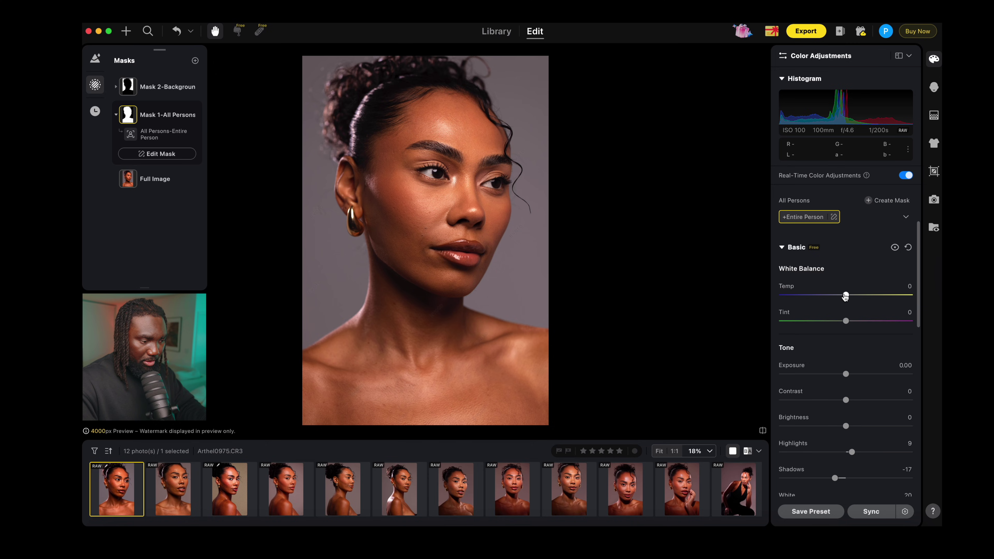
pyautogui.moveTo(837, 296); pyautogui.dragTo(853, 296)
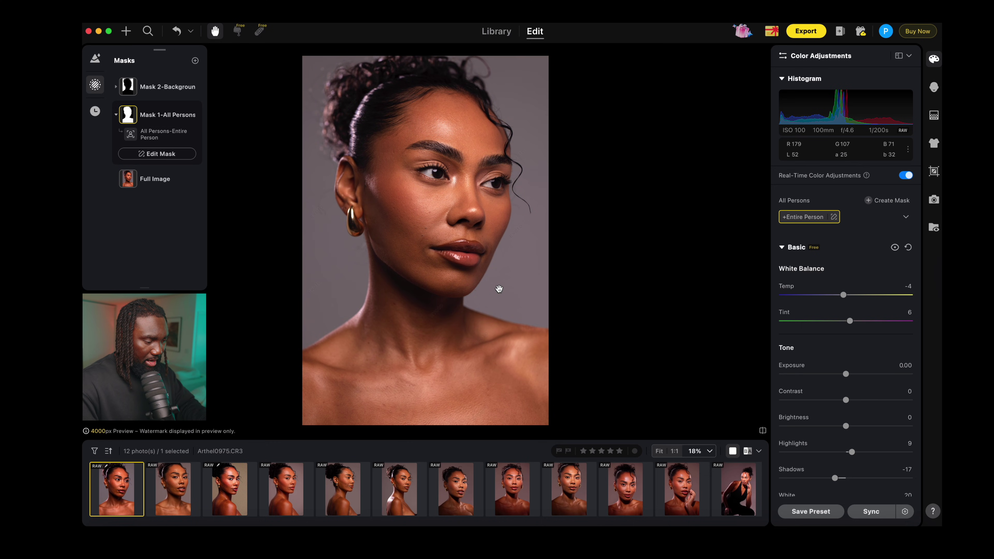
pyautogui.scroll(2, 446, 206)
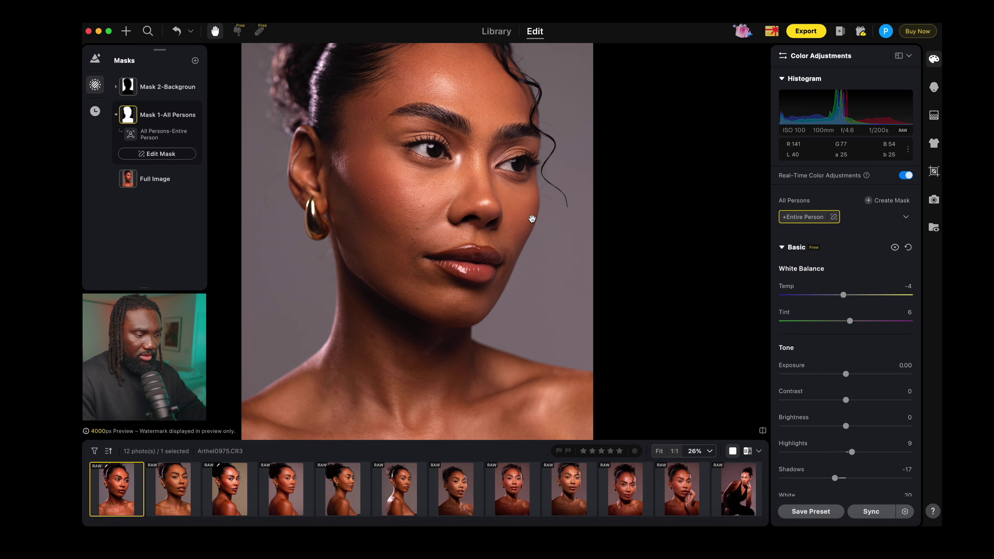
# Step: In the person mask's HSL hue adjustments, set red to -35 and orange to 2
pyautogui.scroll(-3, 444, 204)
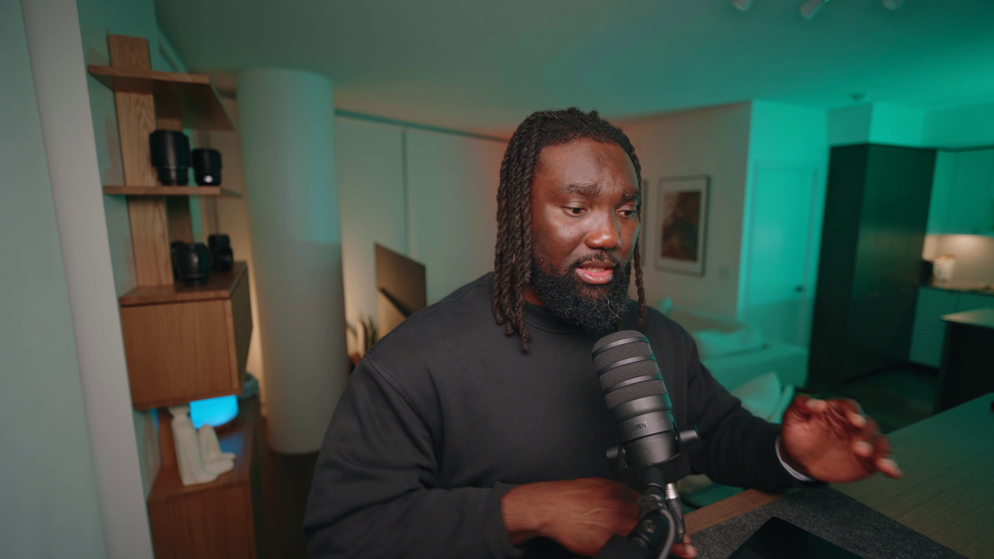
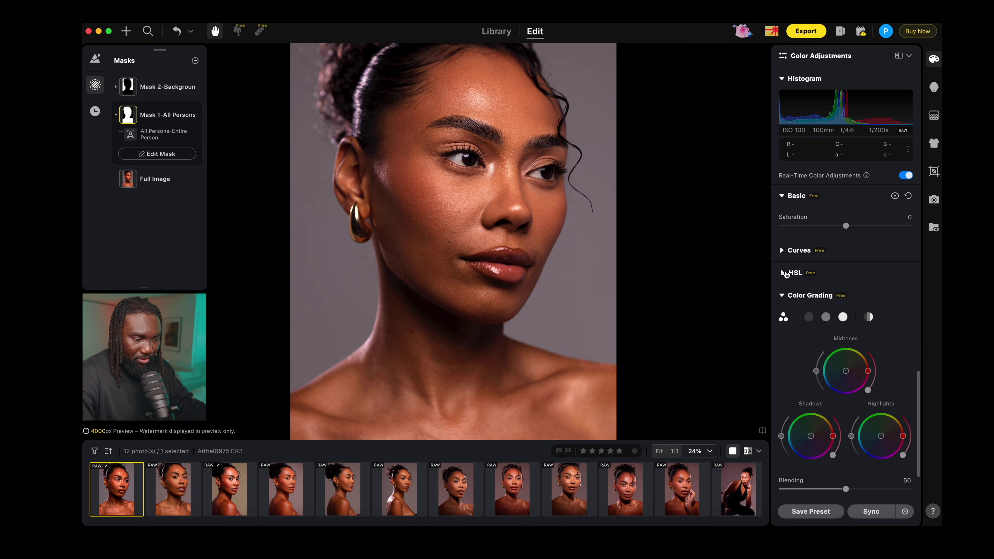
pyautogui.click(785, 274)
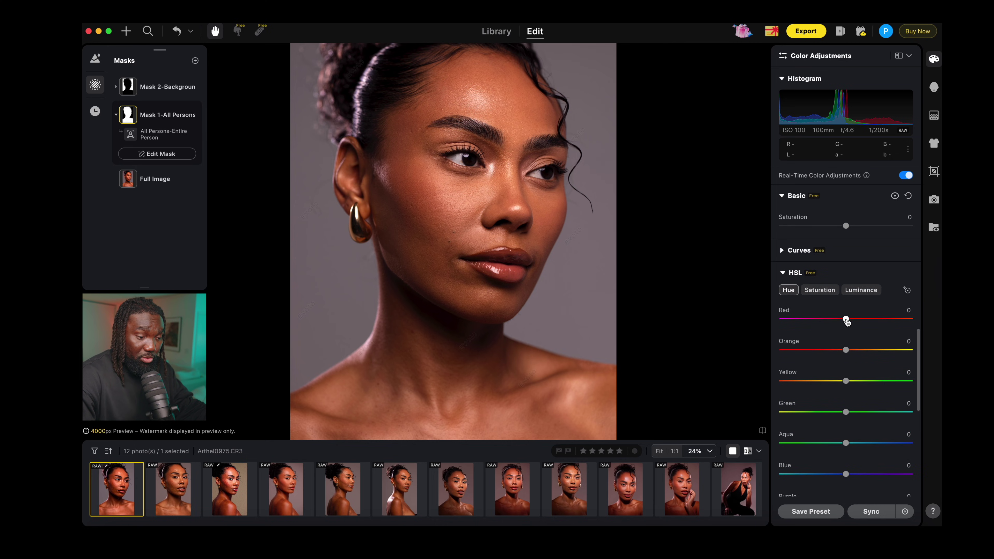
pyautogui.moveTo(847, 321); pyautogui.dragTo(824, 317)
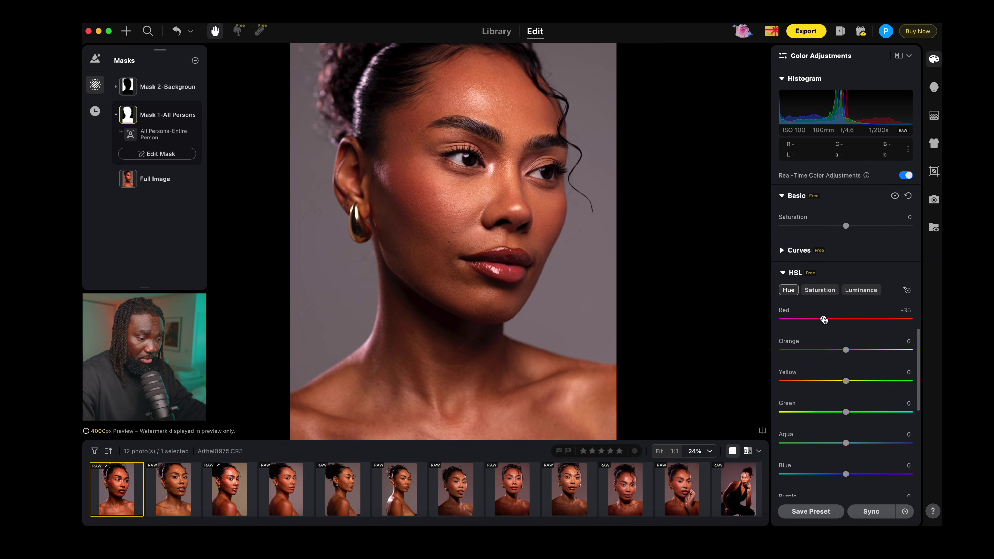
pyautogui.moveTo(847, 350)
pyautogui.mouseDown()
pyautogui.moveTo(868, 350)
pyautogui.moveTo(845, 350)
pyautogui.mouseUp()
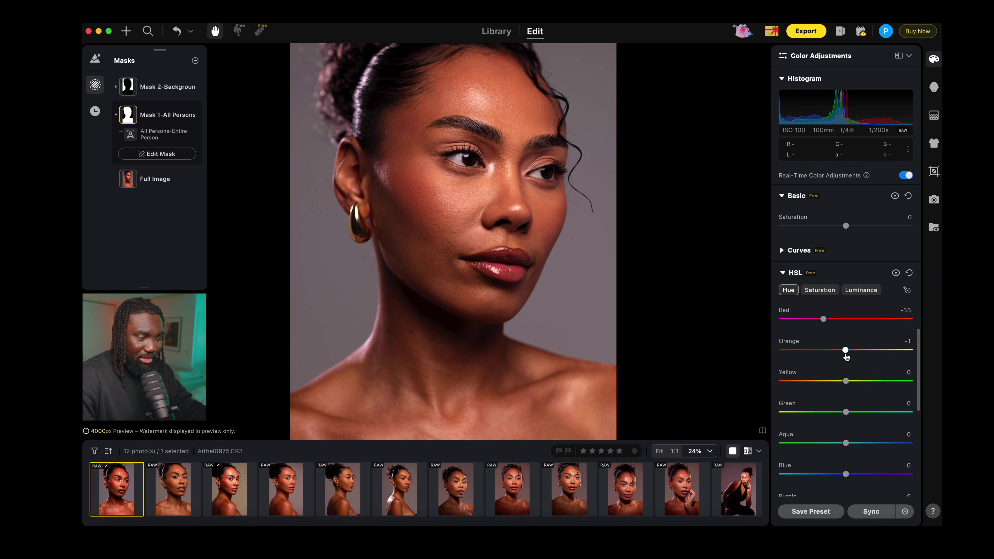
pyautogui.moveTo(846, 353); pyautogui.dragTo(847, 353)
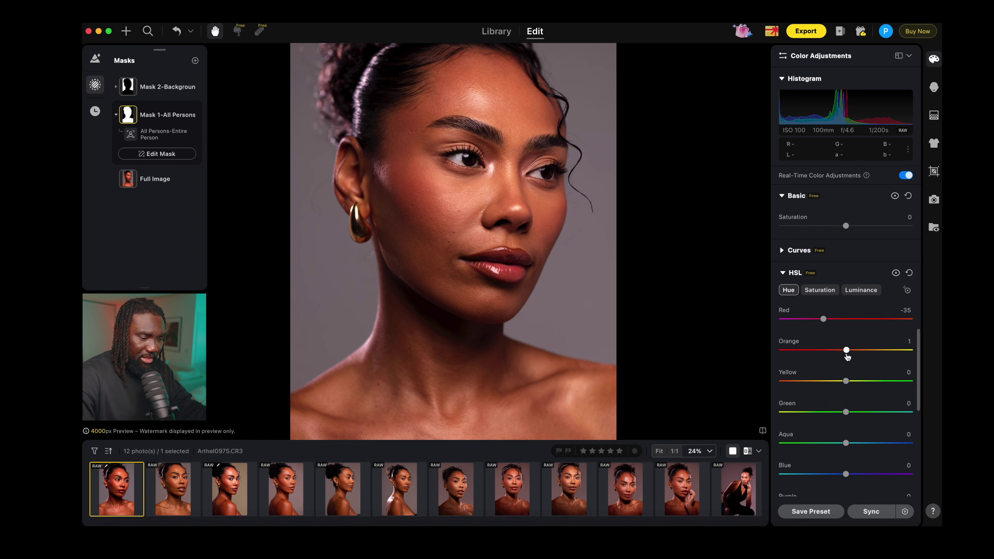
pyautogui.moveTo(847, 356); pyautogui.dragTo(847, 356)
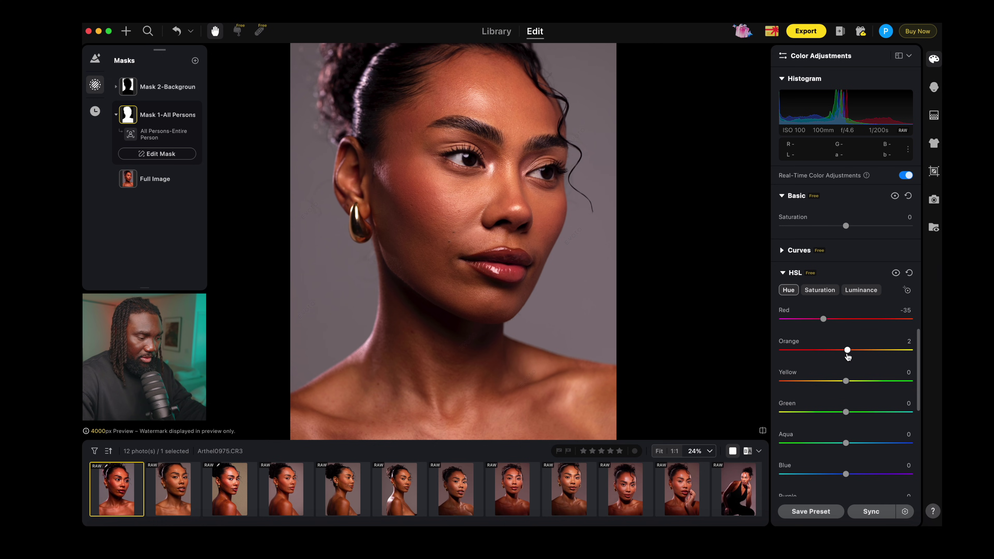
pyautogui.scroll(-3, 538, 263)
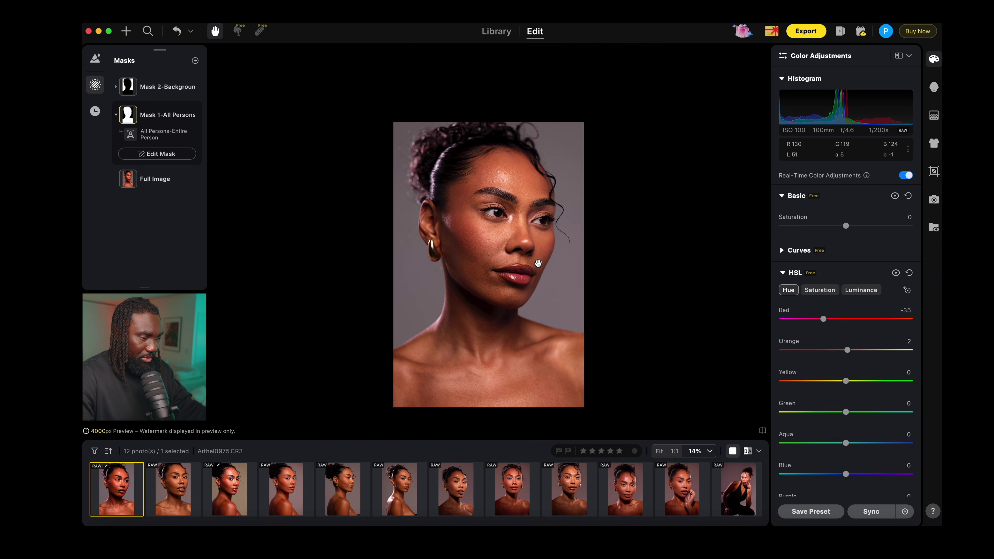
pyautogui.scroll(3, 514, 251)
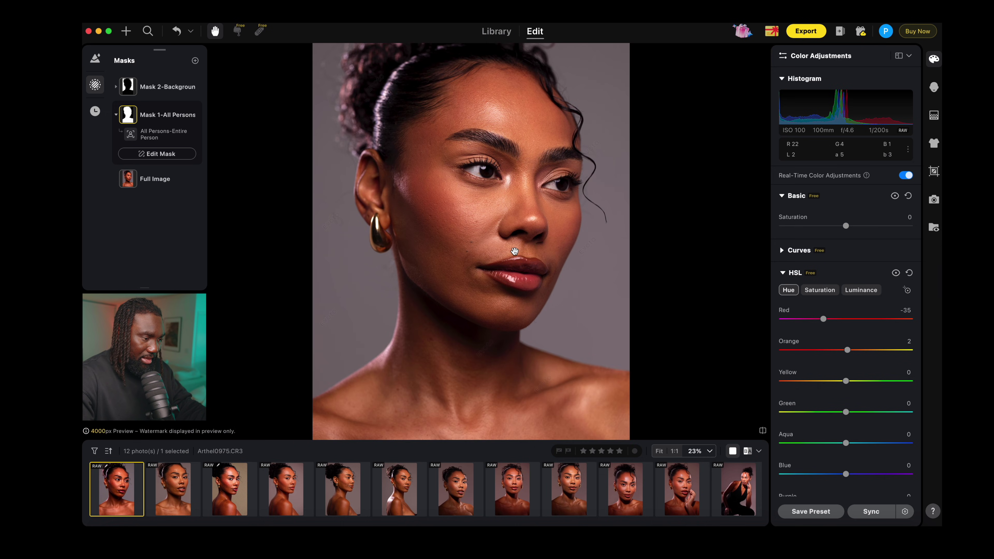
# Step: In the full image adjustments, collapse Basic and Color Grading and set the overall grain strength to 22
pyautogui.scroll(-2, 513, 264)
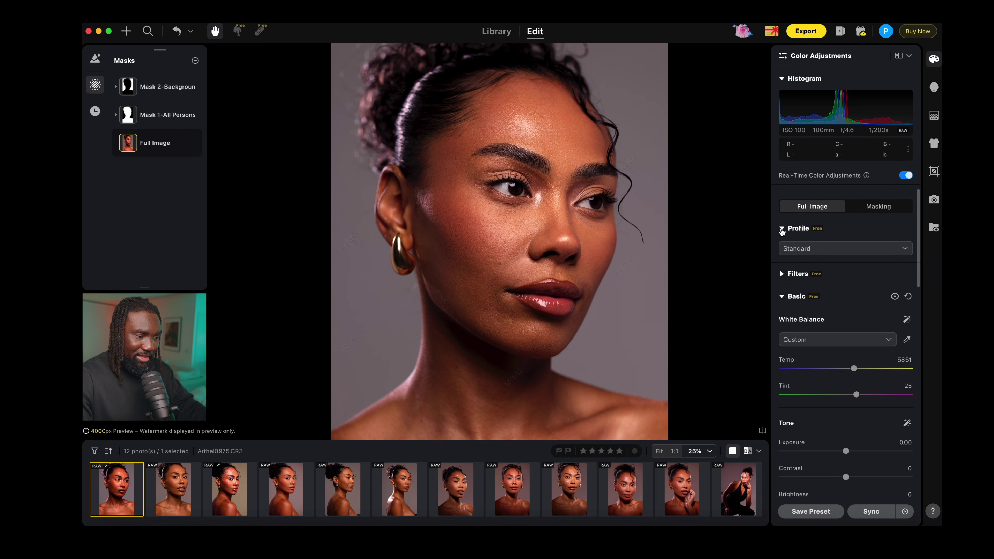
pyautogui.click(782, 296)
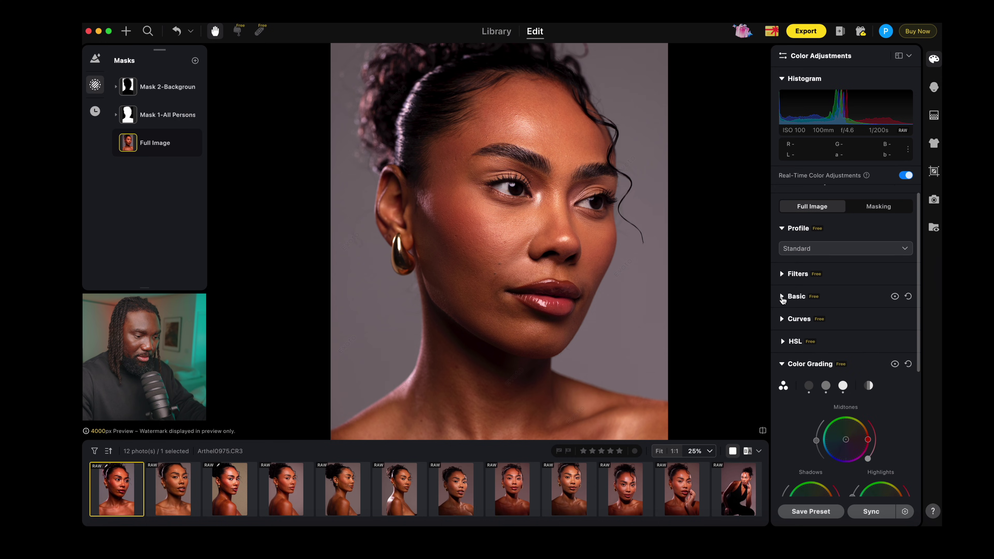
pyautogui.click(783, 368)
pyautogui.click(782, 418)
pyautogui.scroll(-3, 781, 418)
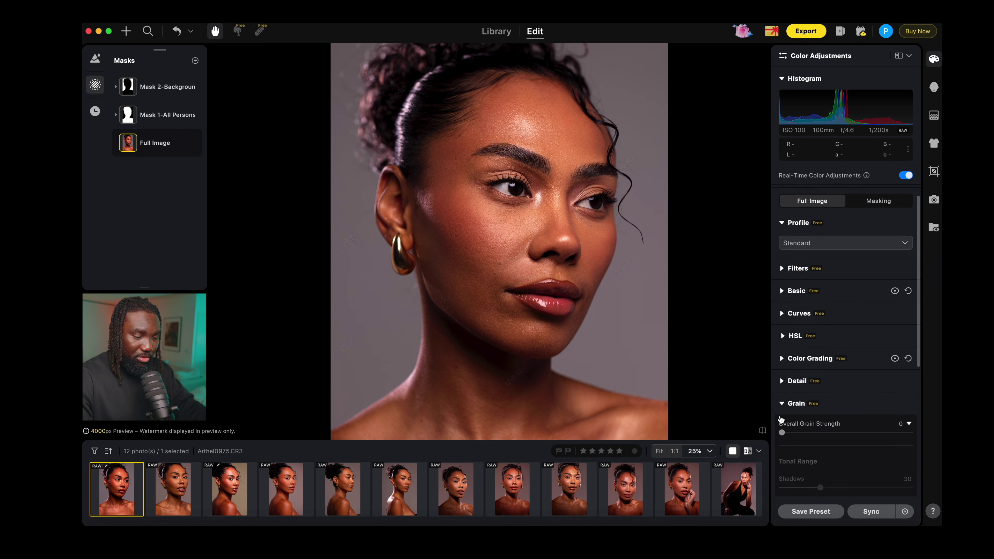
pyautogui.moveTo(784, 330); pyautogui.dragTo(812, 331)
pyautogui.scroll(3, 588, 250)
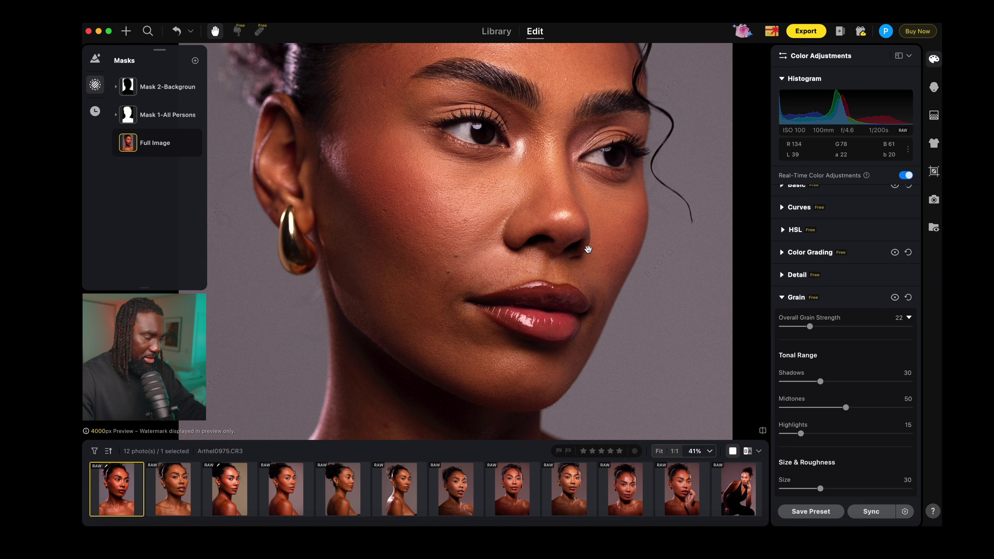
pyautogui.scroll(1, 593, 269)
pyautogui.scroll(1, 592, 269)
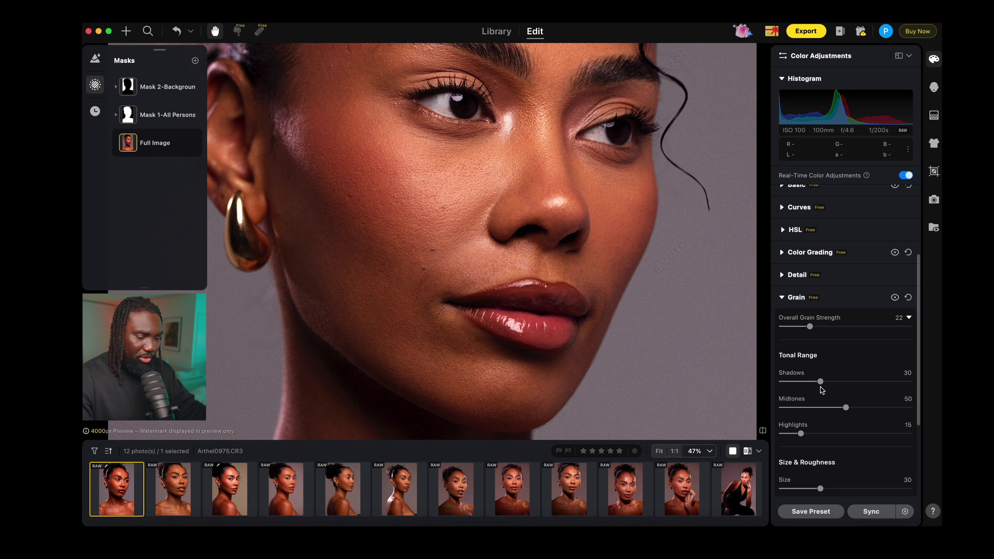
# Step: Set the full image's grain size to 34
pyautogui.scroll(-3, 820, 387)
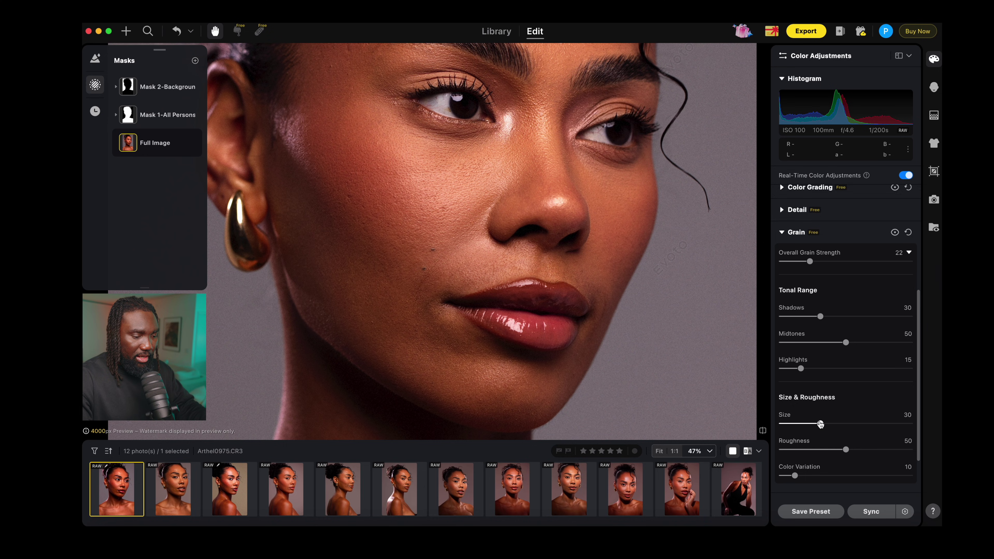
pyautogui.scroll(-2, 820, 424)
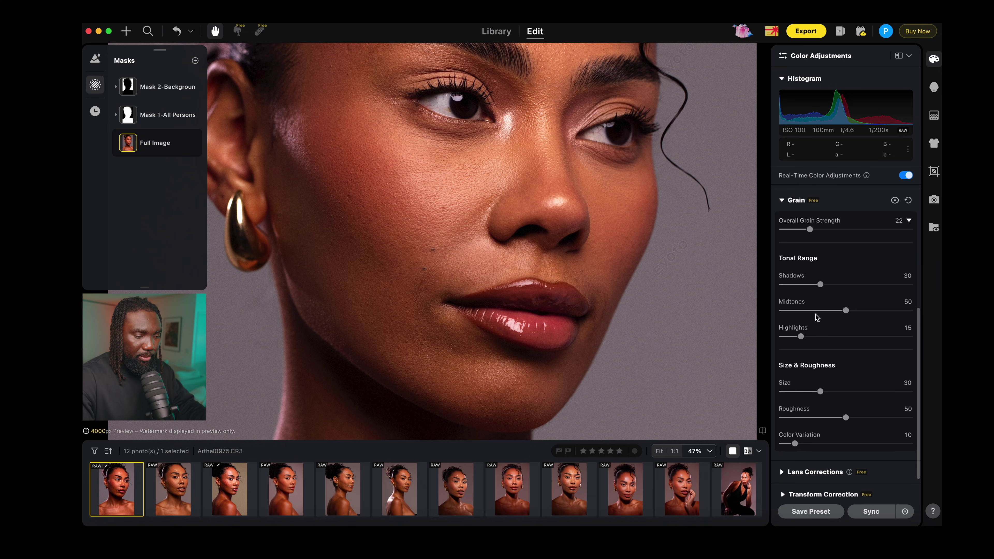
pyautogui.scroll(-2, 809, 386)
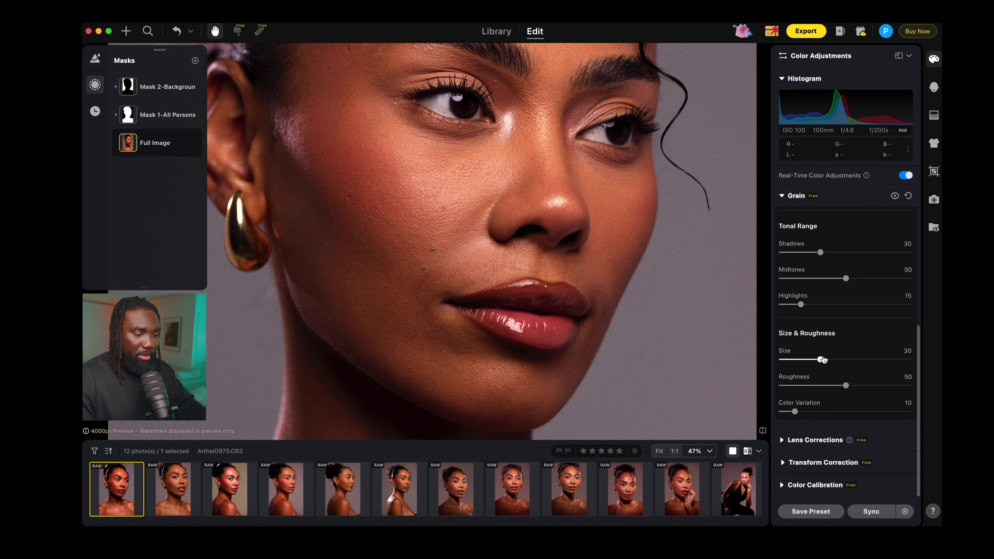
pyautogui.moveTo(820, 359)
pyautogui.mouseDown()
pyautogui.moveTo(846, 356)
pyautogui.moveTo(832, 357)
pyautogui.mouseUp()
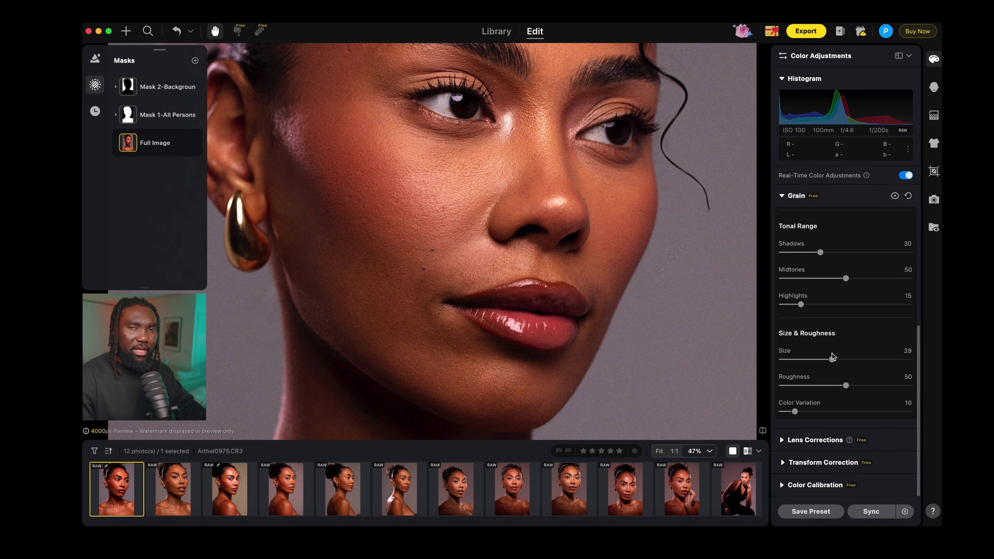
pyautogui.click(639, 306)
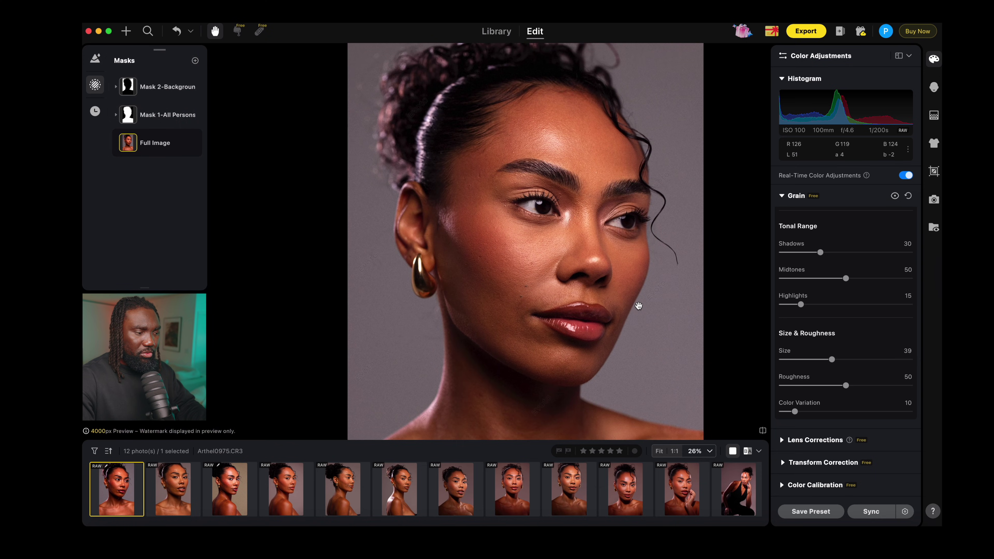
pyautogui.scroll(-3, 594, 283)
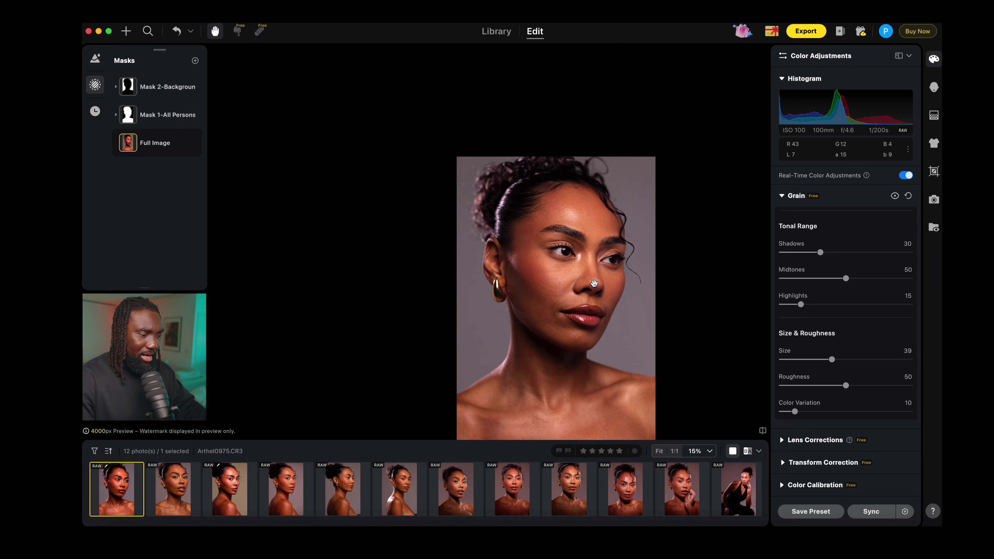
pyautogui.scroll(5, 594, 283)
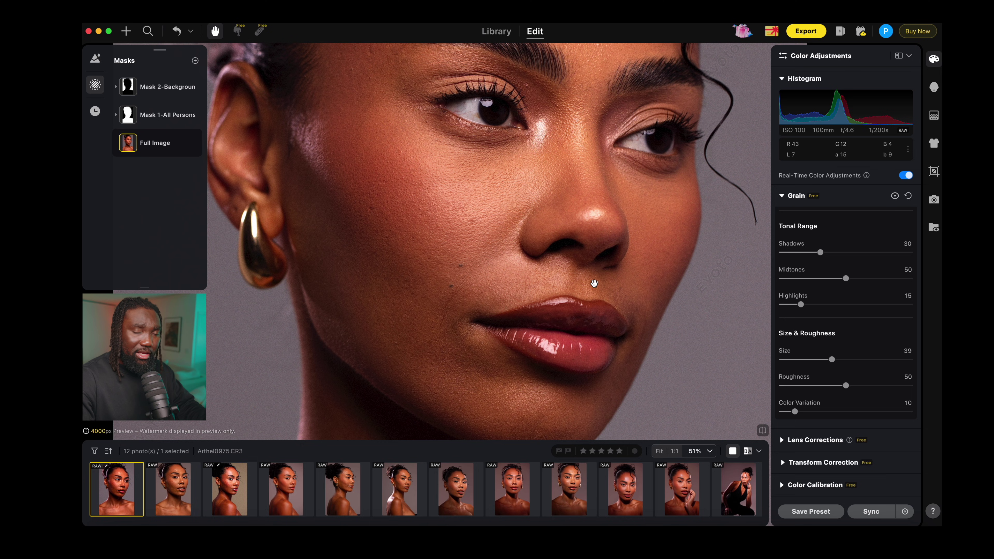
pyautogui.moveTo(832, 360); pyautogui.dragTo(825, 360)
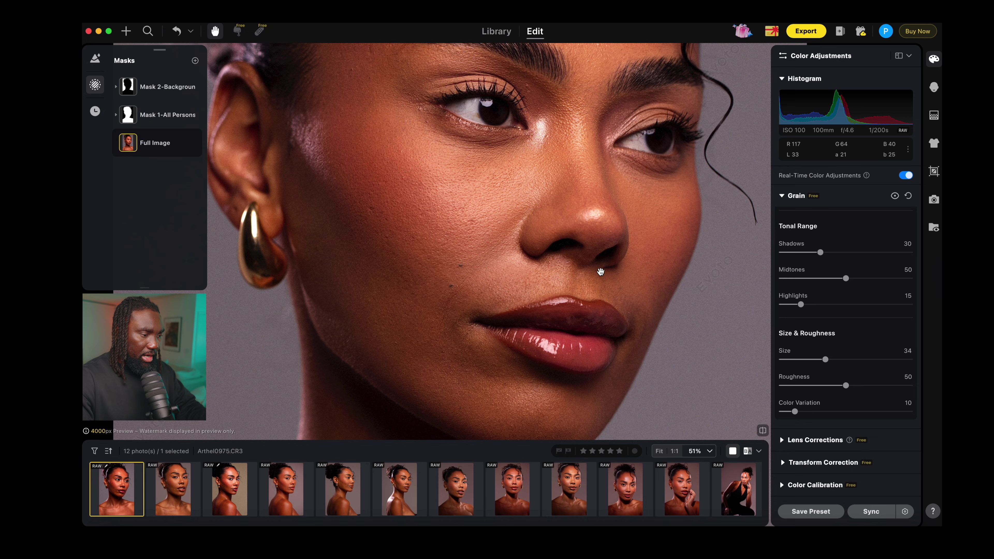
pyautogui.scroll(-3, 601, 271)
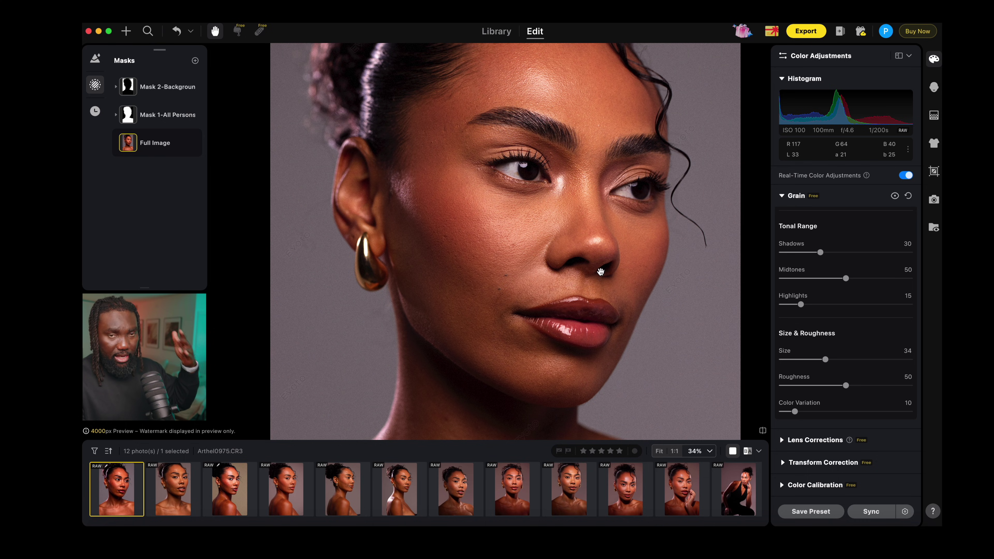
pyautogui.scroll(-2, 571, 231)
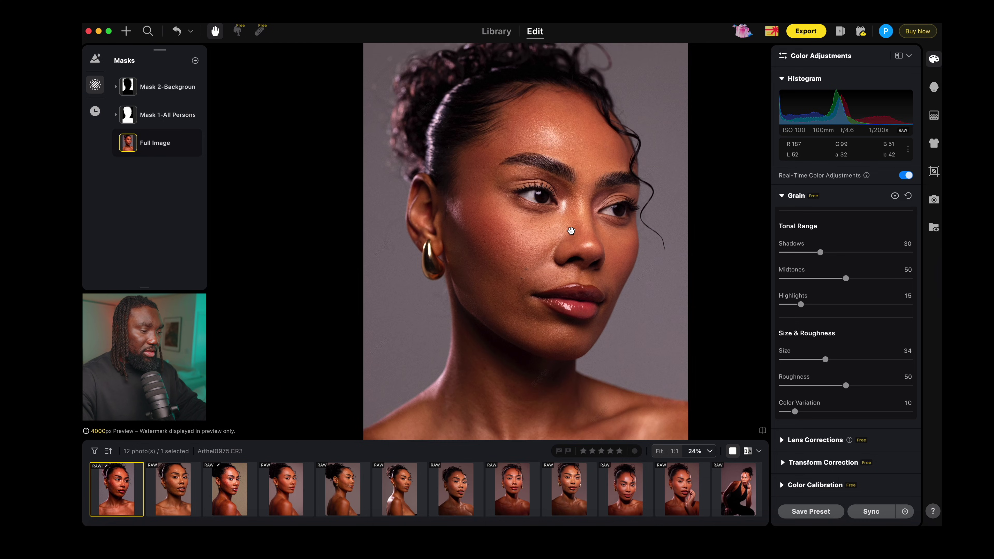
pyautogui.scroll(-2, 571, 231)
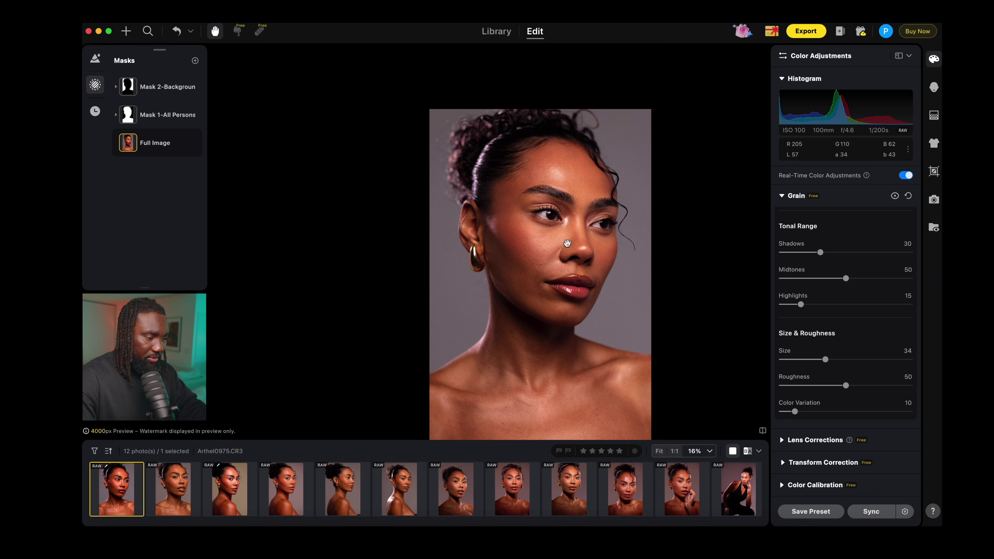
pyautogui.scroll(2, 567, 243)
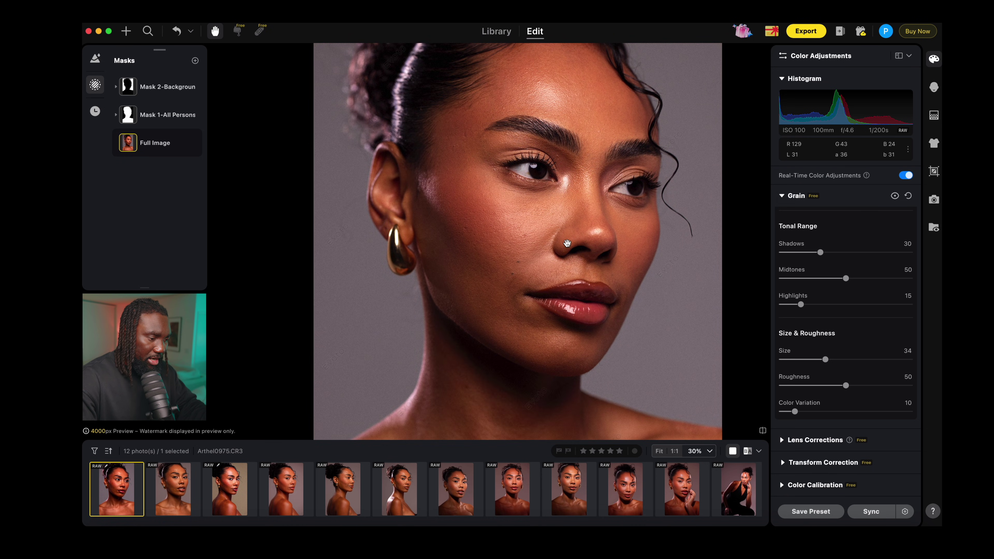
# Step: In the female portrait retouching's Blemish Removal, set Freckles & Acne to 79 with Freckles at 100
pyautogui.click(933, 88)
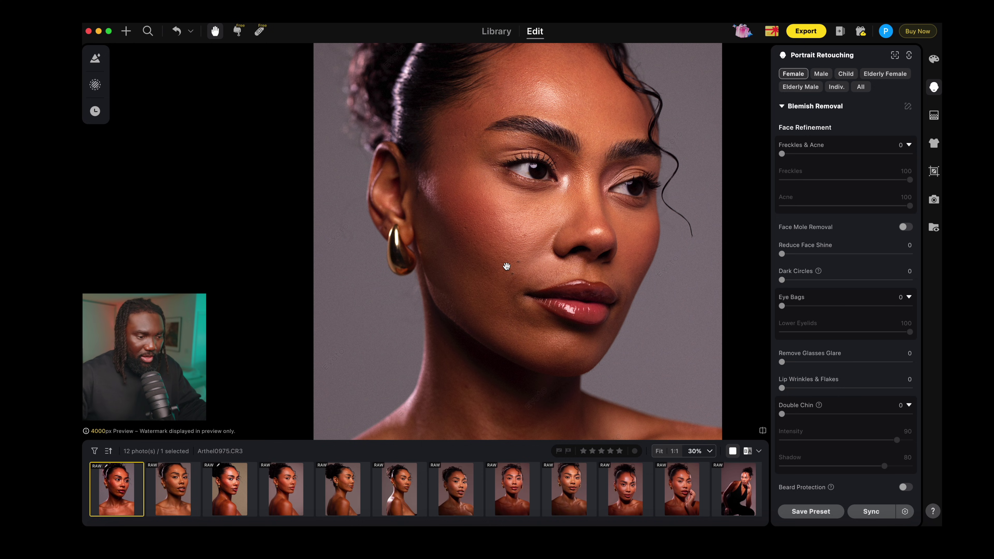
pyautogui.click(783, 107)
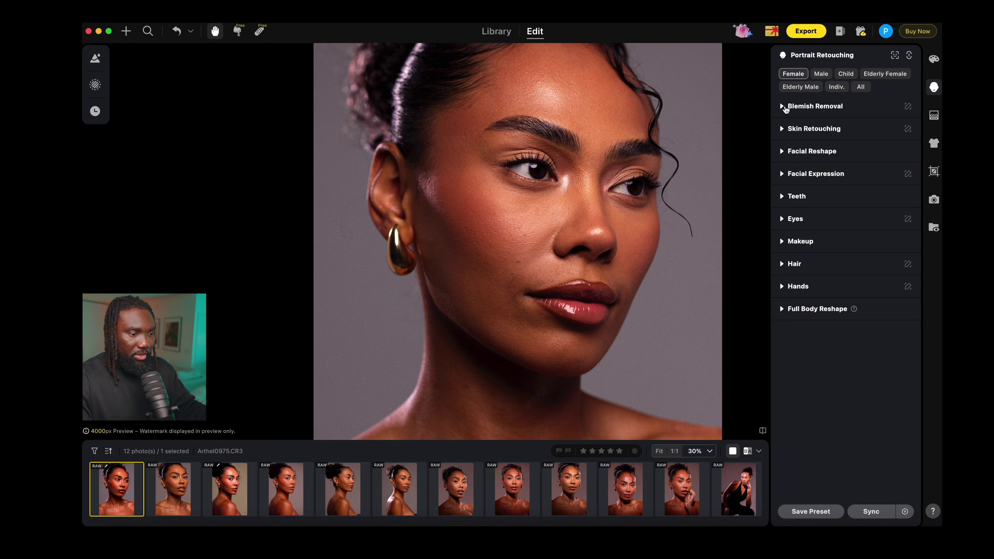
pyautogui.click(784, 110)
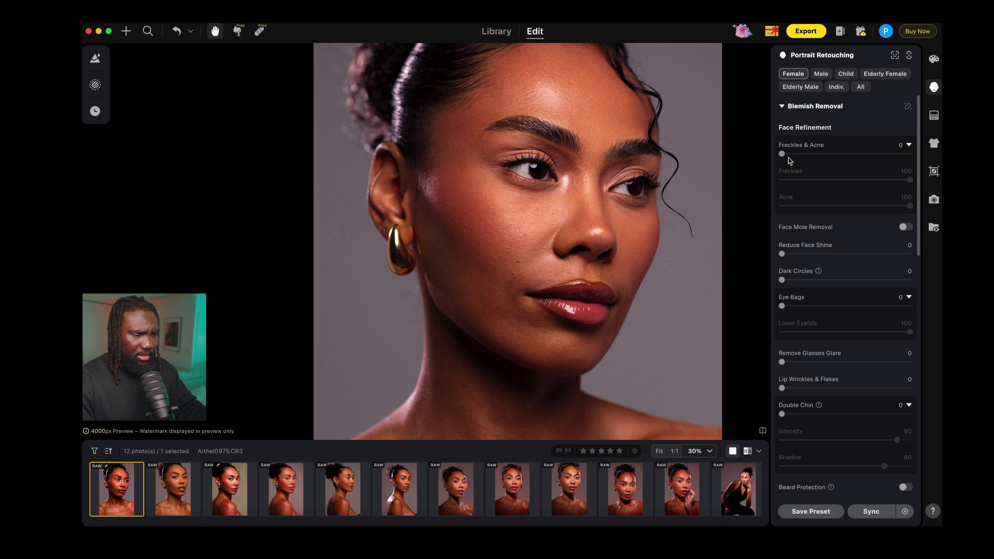
pyautogui.moveTo(782, 154); pyautogui.dragTo(850, 152)
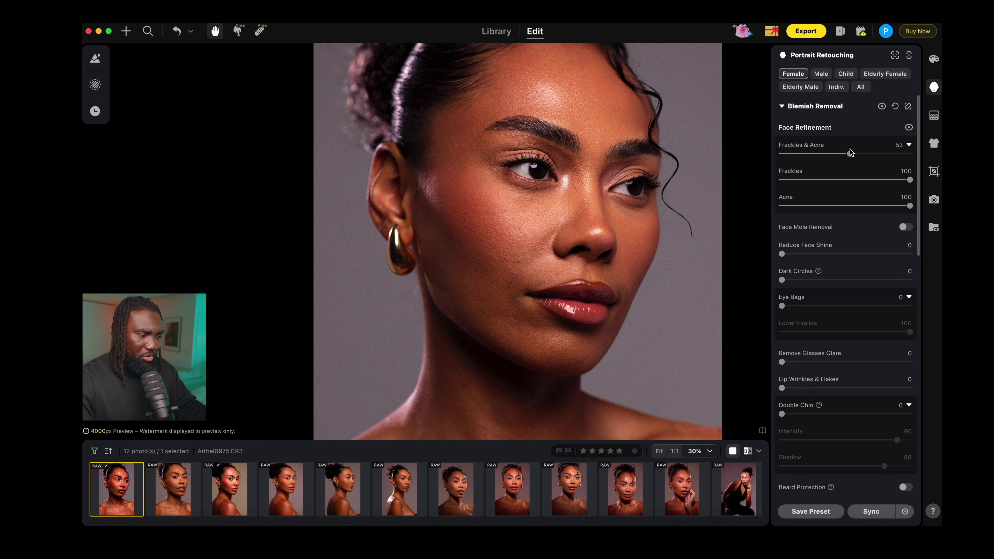
pyautogui.moveTo(850, 153); pyautogui.dragTo(741, 202)
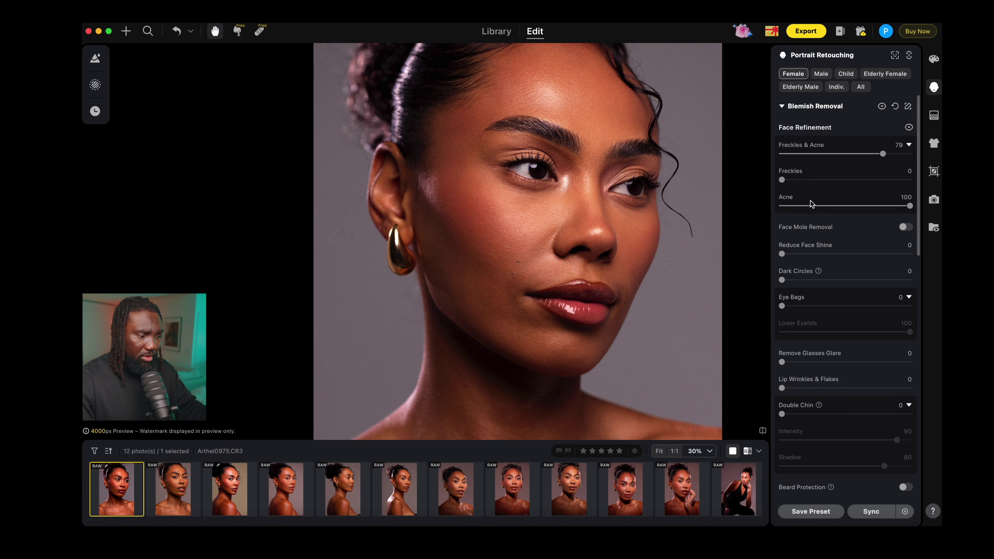
pyautogui.scroll(5, 504, 285)
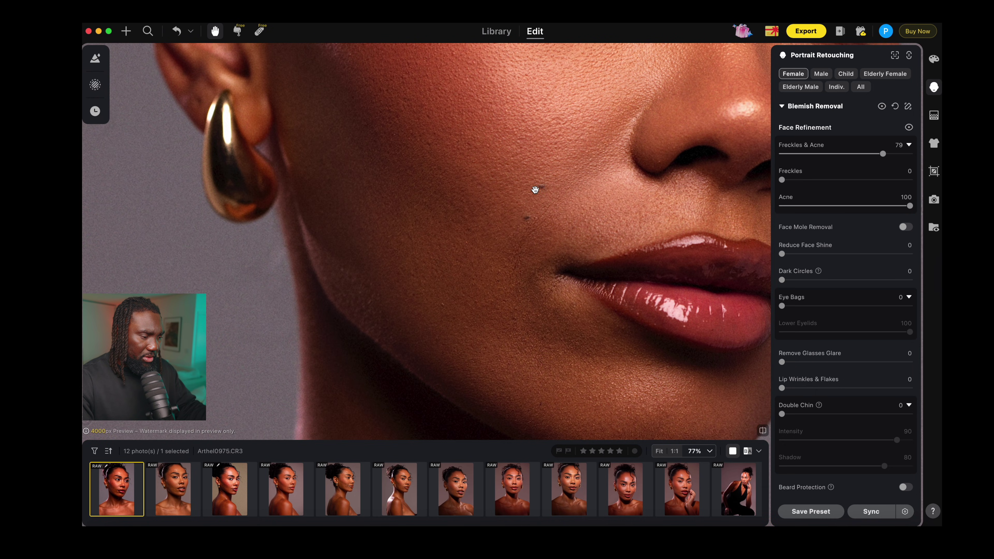
pyautogui.moveTo(782, 179); pyautogui.dragTo(940, 189)
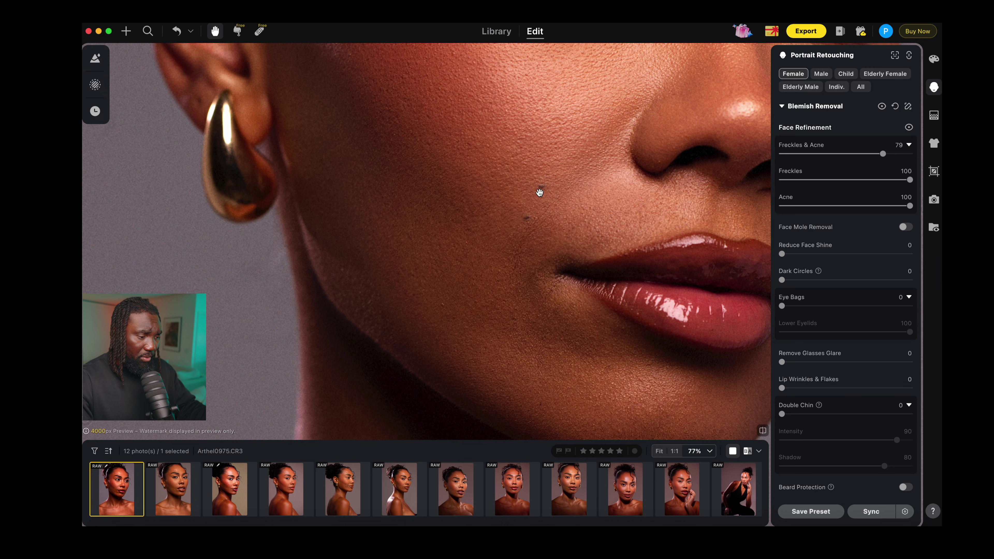
# Step: Examine the skin on the cheek, temple and forehead up close and across the whole face for remaining blemishes
pyautogui.scroll(-5, 540, 191)
pyautogui.scroll(-2, 546, 213)
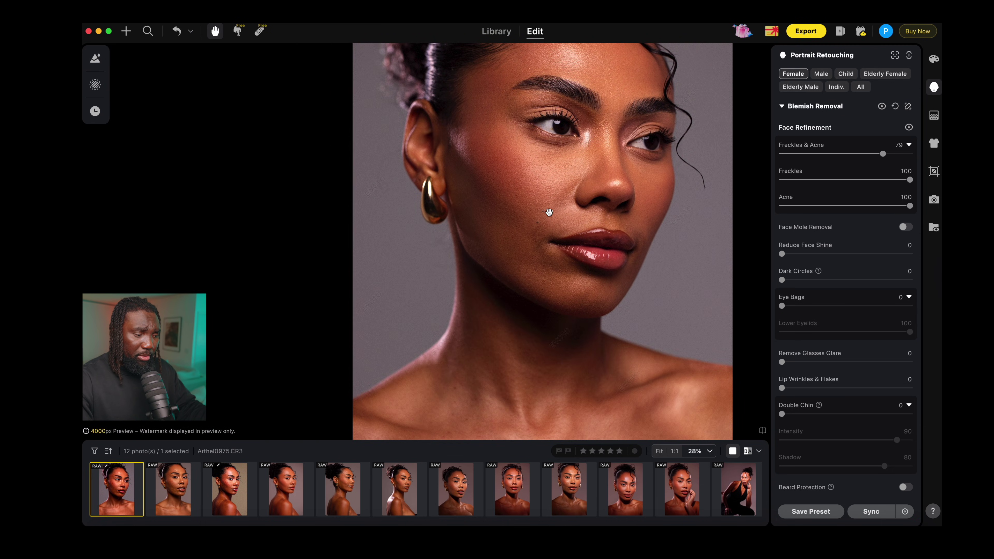
pyautogui.scroll(2, 570, 180)
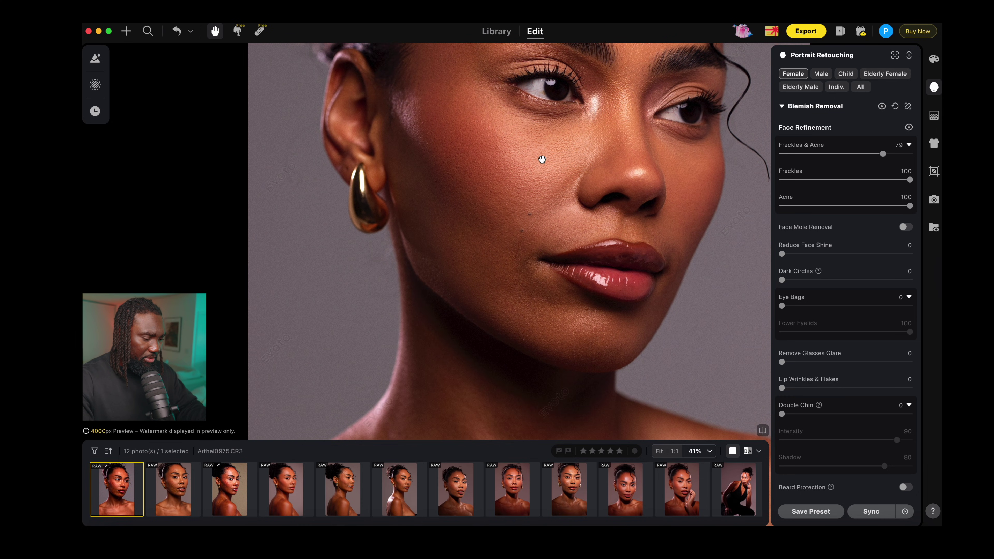
pyautogui.moveTo(539, 162); pyautogui.dragTo(535, 231)
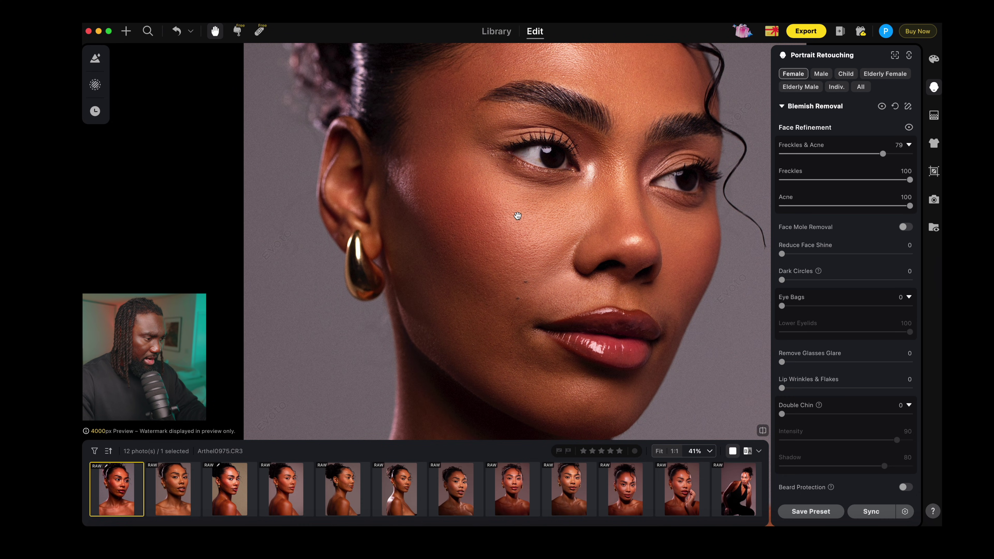
pyautogui.moveTo(476, 152); pyautogui.dragTo(477, 215)
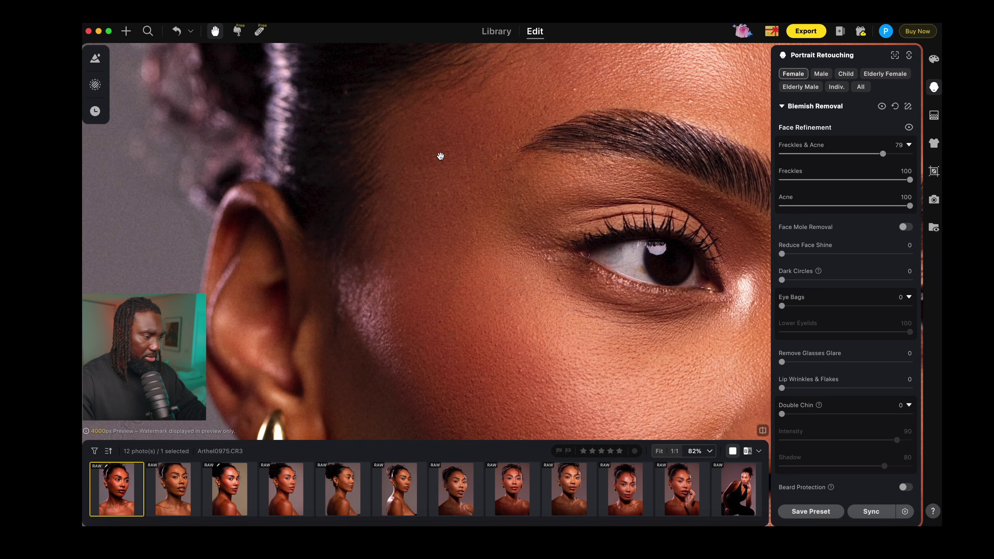
pyautogui.scroll(3, 440, 155)
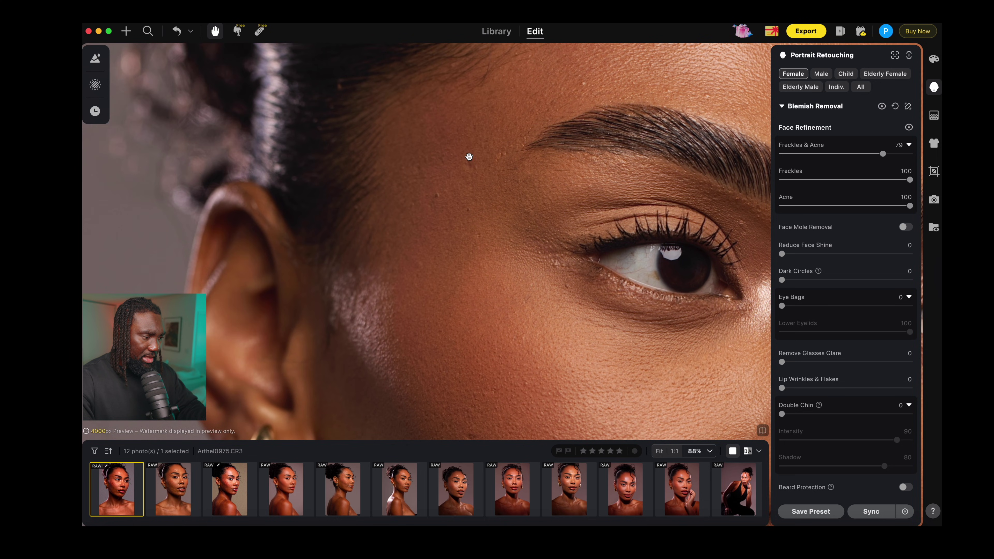
pyautogui.scroll(-3, 527, 187)
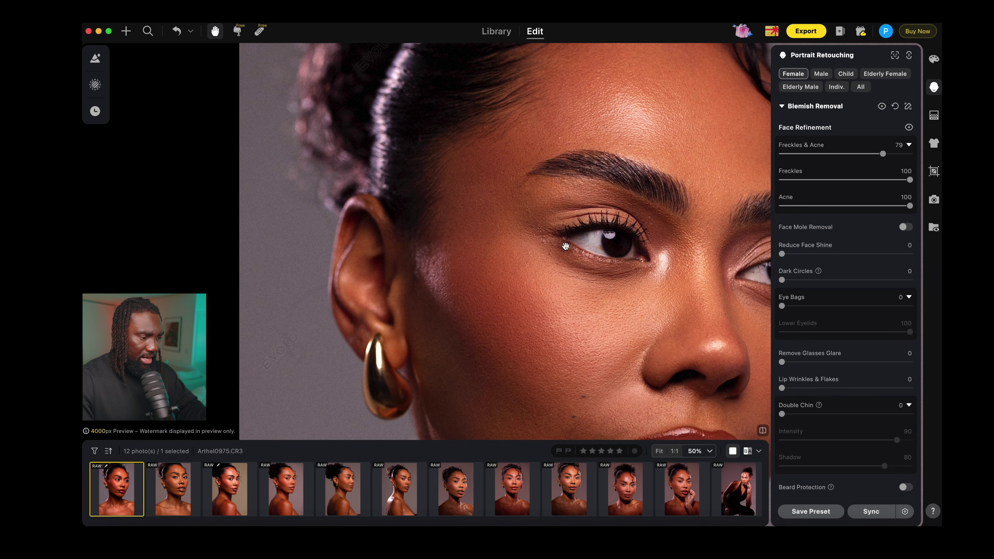
pyautogui.scroll(2, 559, 266)
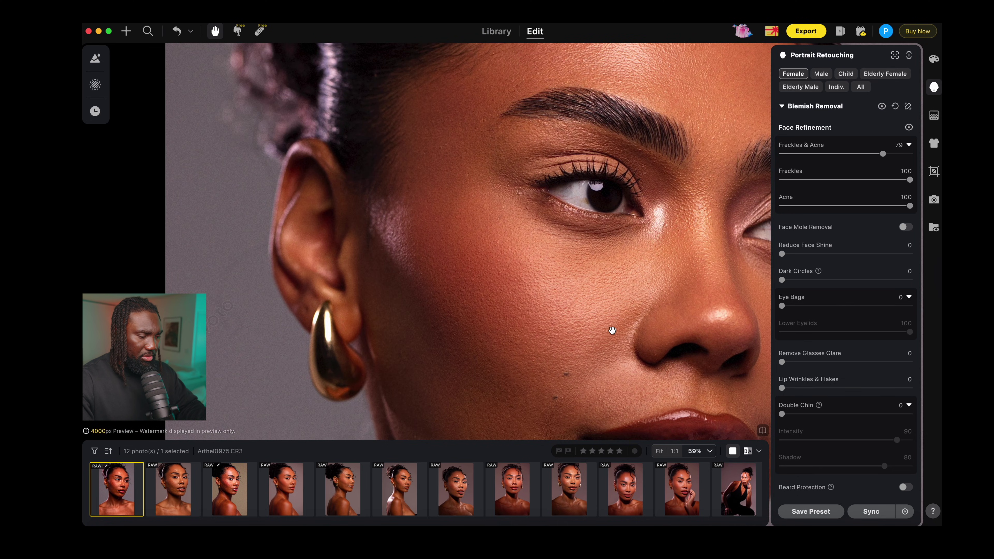
pyautogui.scroll(5, 468, 278)
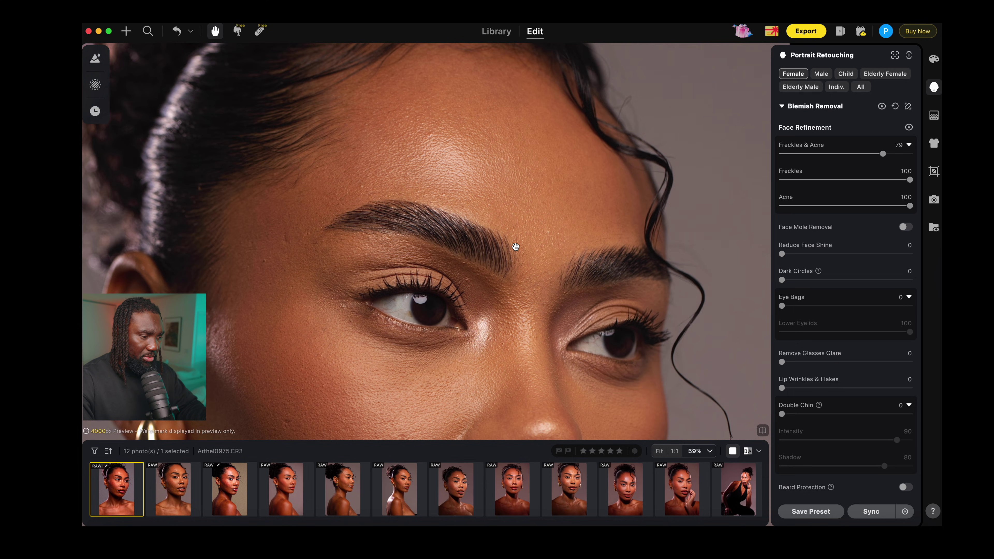
pyautogui.scroll(-5, 529, 246)
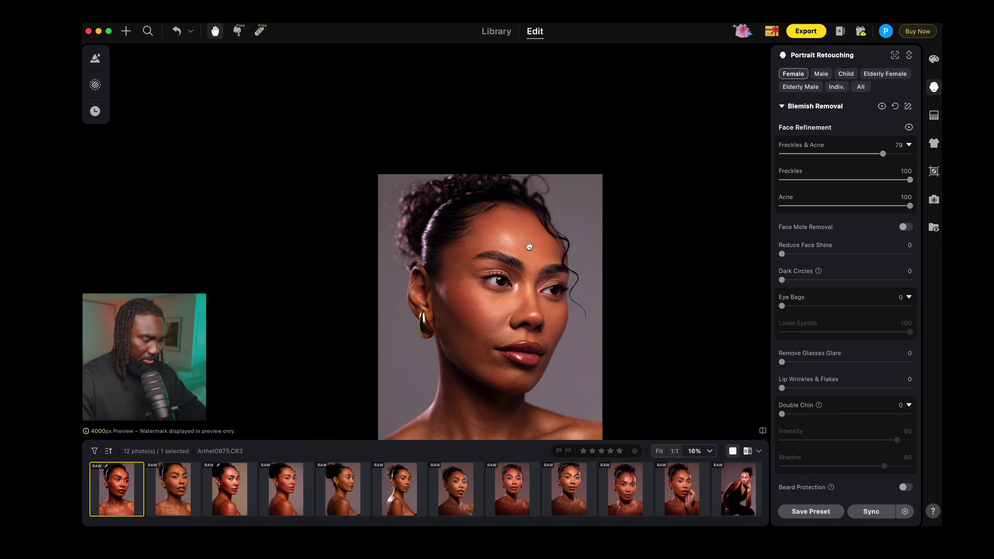
# Step: In Blemish Removal's Body Refinement, set Body Blemishes to 73 to clean up the neck and chest
pyautogui.scroll(-5, 506, 340)
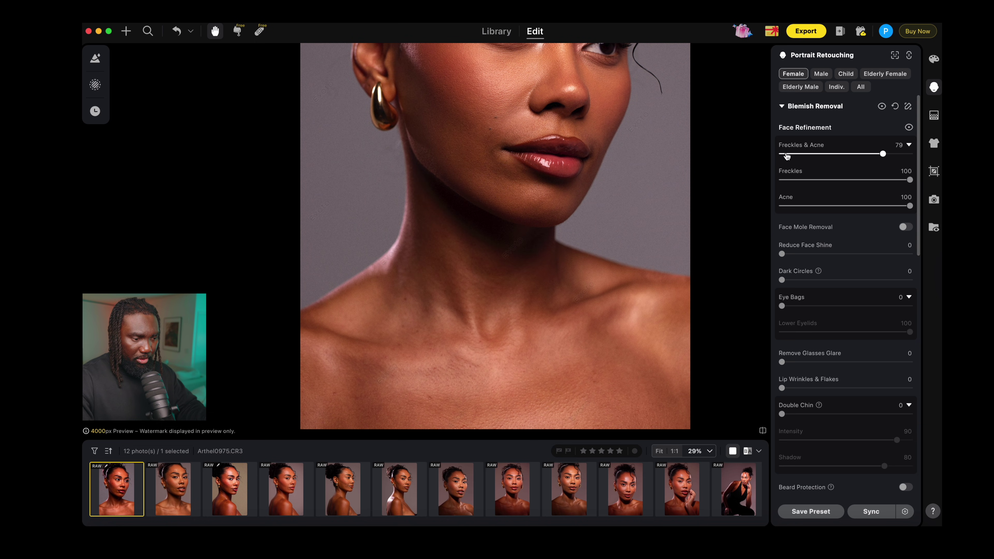
pyautogui.click(781, 107)
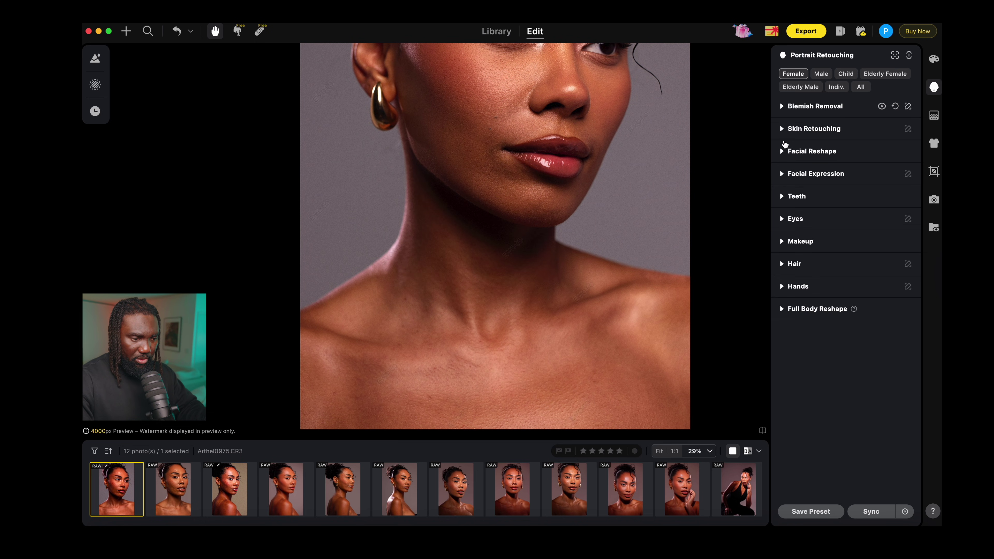
pyautogui.click(785, 131)
pyautogui.click(784, 131)
pyautogui.click(782, 106)
pyautogui.scroll(-1, 815, 236)
pyautogui.scroll(-1, 814, 237)
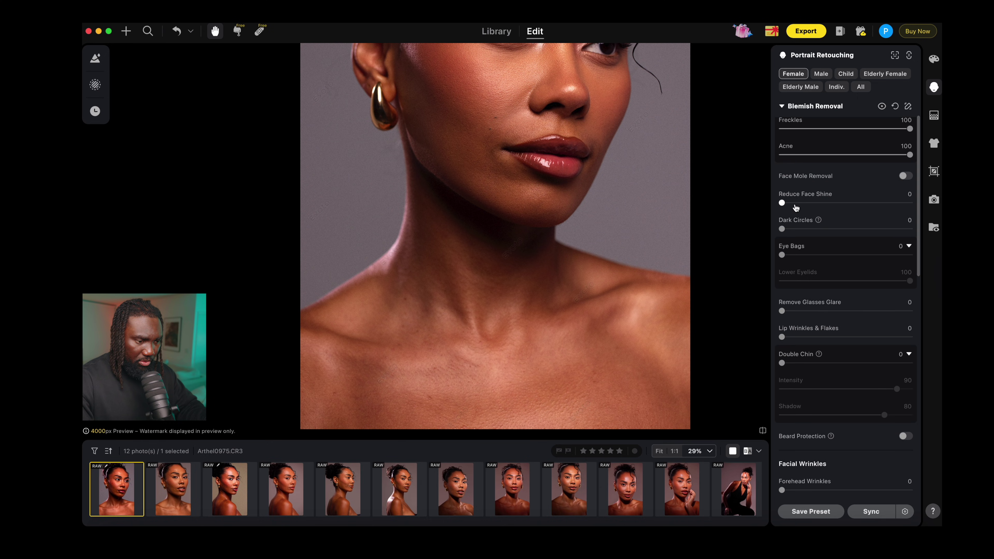
pyautogui.scroll(2, 796, 208)
pyautogui.scroll(-6, 796, 208)
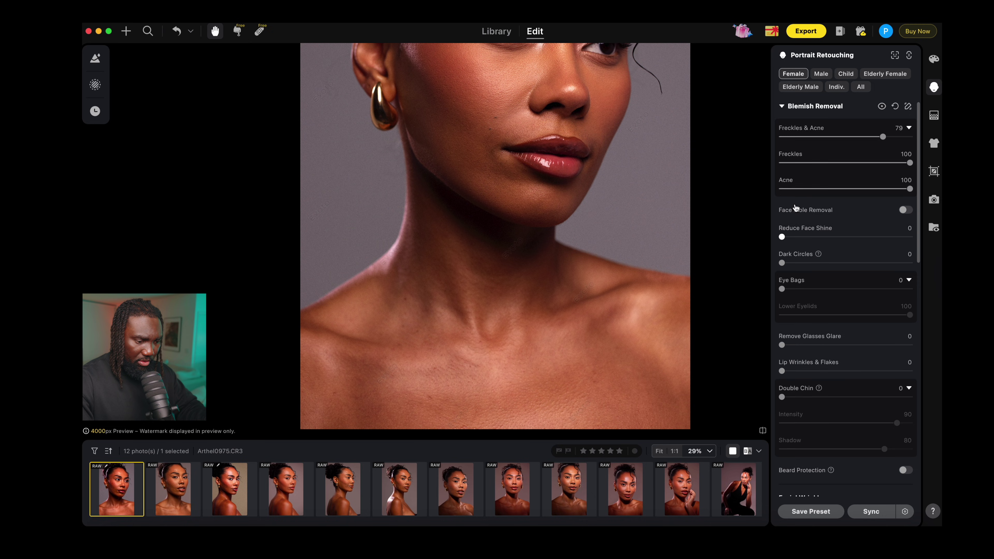
pyautogui.scroll(-10, 795, 207)
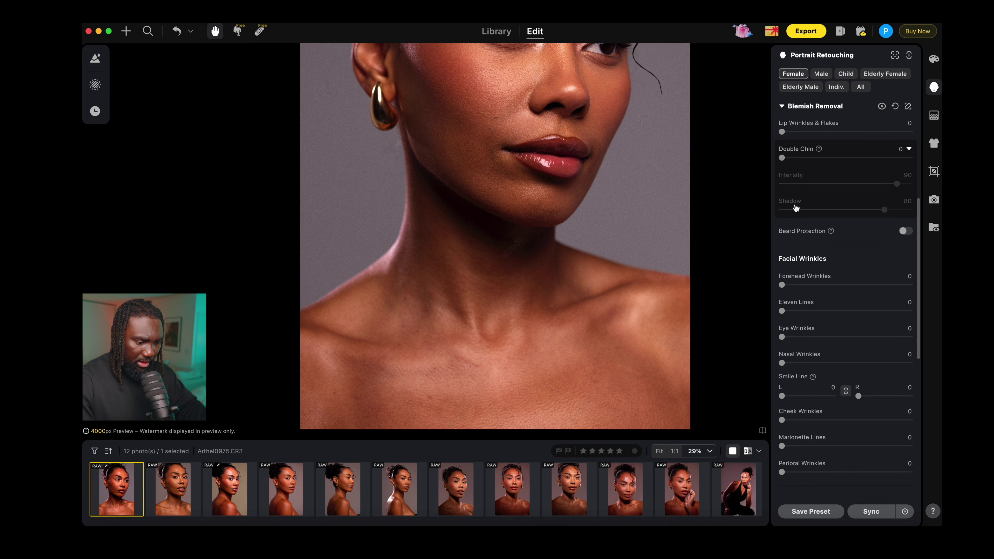
pyautogui.scroll(-2, 795, 208)
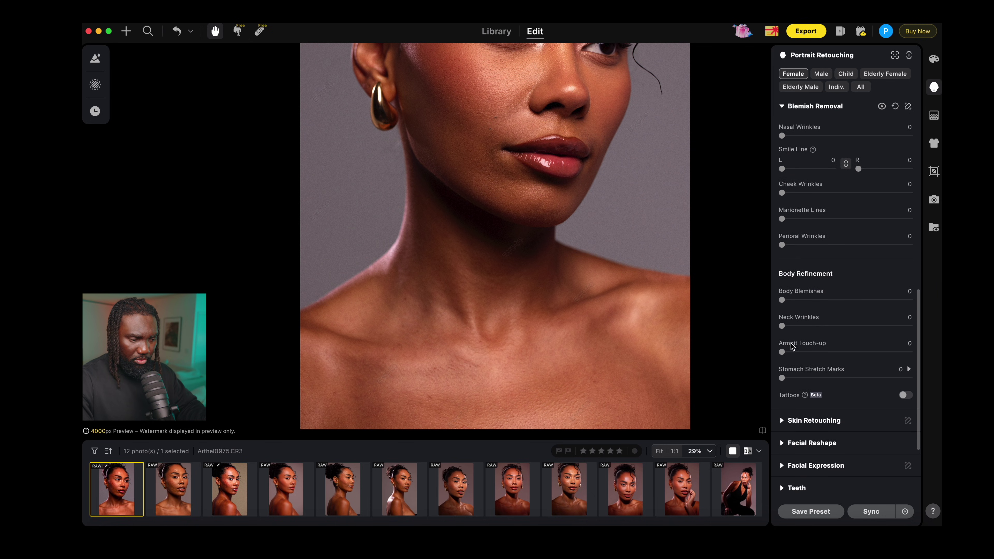
pyautogui.moveTo(783, 300); pyautogui.dragTo(875, 300)
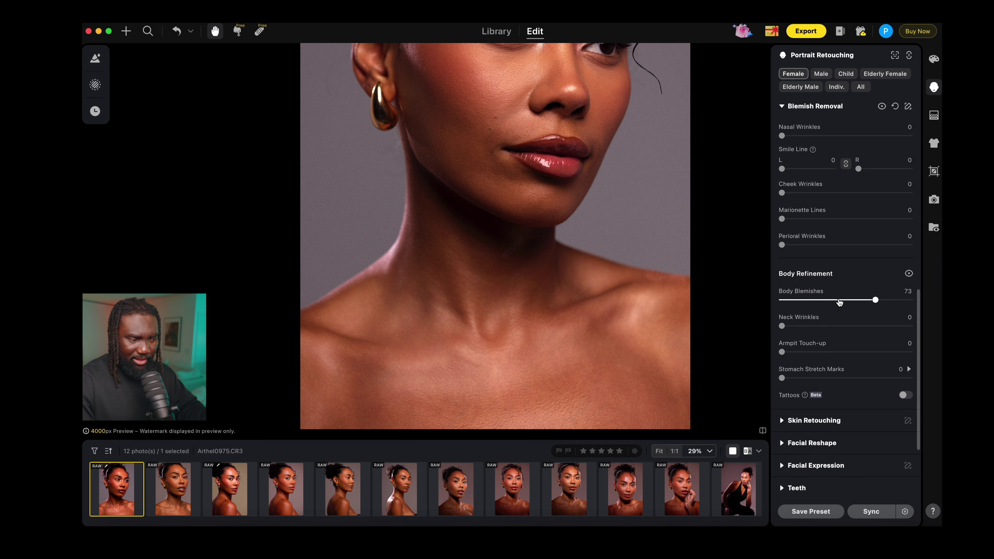
# Step: Try Face Mole Removal under Blemish Removal's Face Refinement and switch it back off
pyautogui.scroll(3, 849, 196)
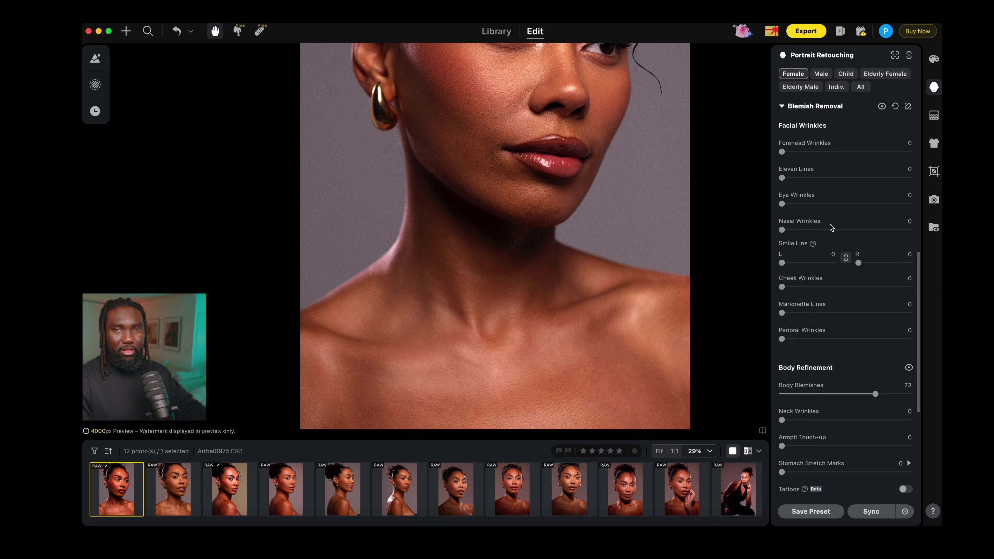
pyautogui.scroll(4, 814, 221)
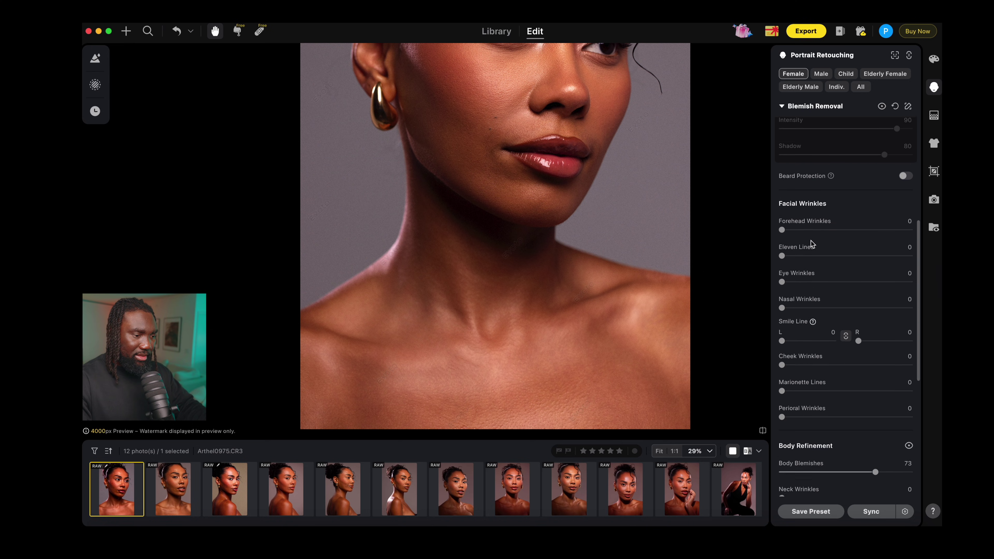
pyautogui.scroll(8, 804, 217)
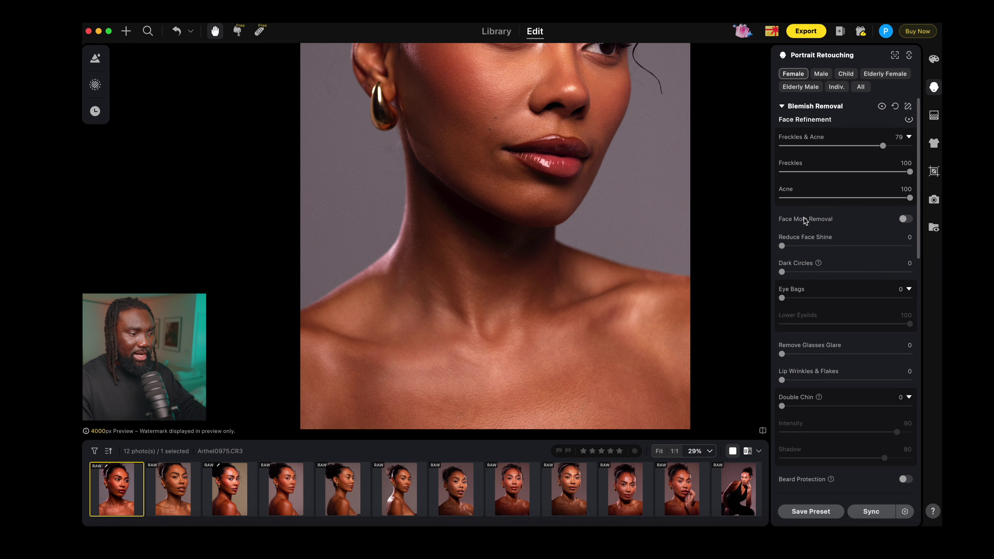
pyautogui.moveTo(573, 166); pyautogui.dragTo(579, 305)
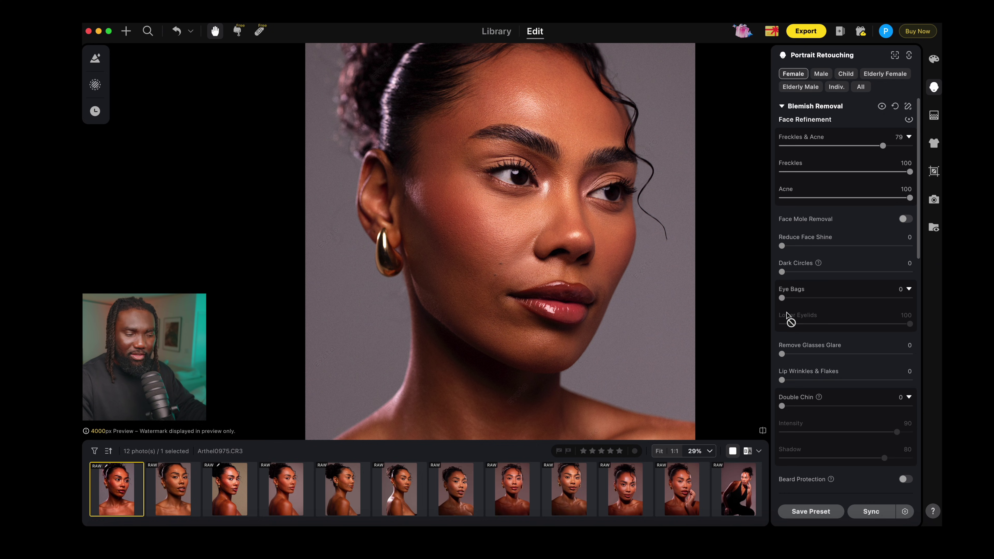
pyautogui.click(904, 220)
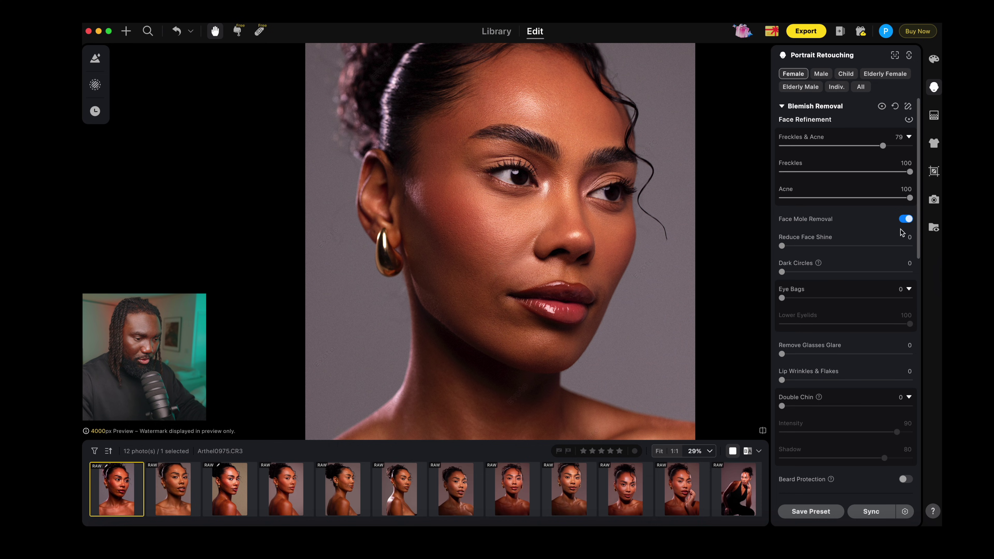
pyautogui.click(904, 219)
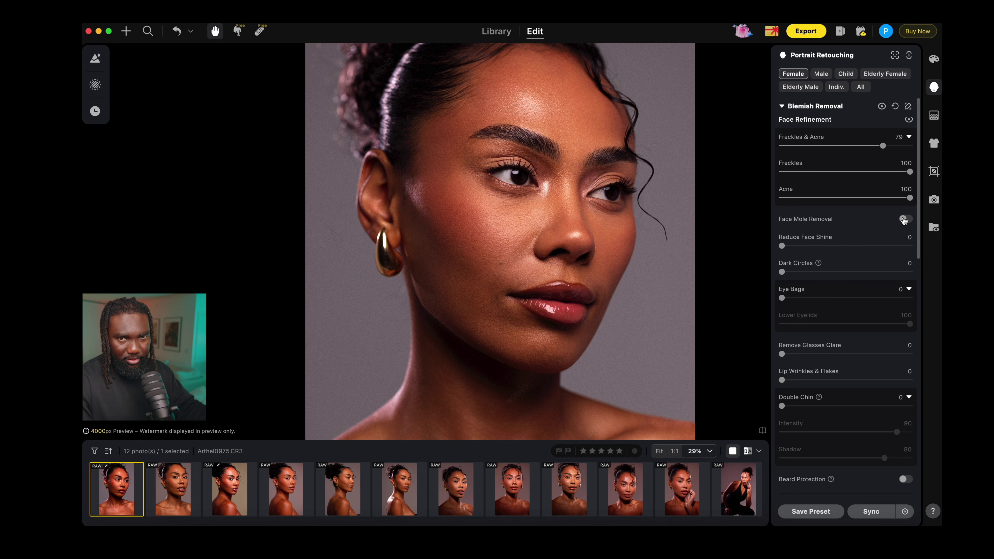
# Step: Set Lip Wrinkles & Flakes to 21 under Face Refinement and close the Blemish Removal settings
pyautogui.scroll(-4, 847, 318)
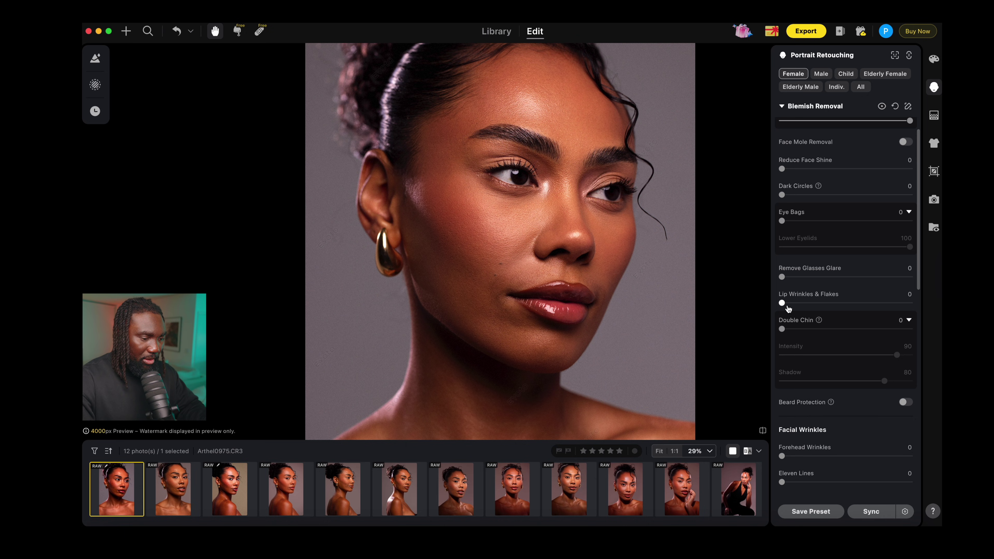
pyautogui.moveTo(785, 303); pyautogui.dragTo(808, 304)
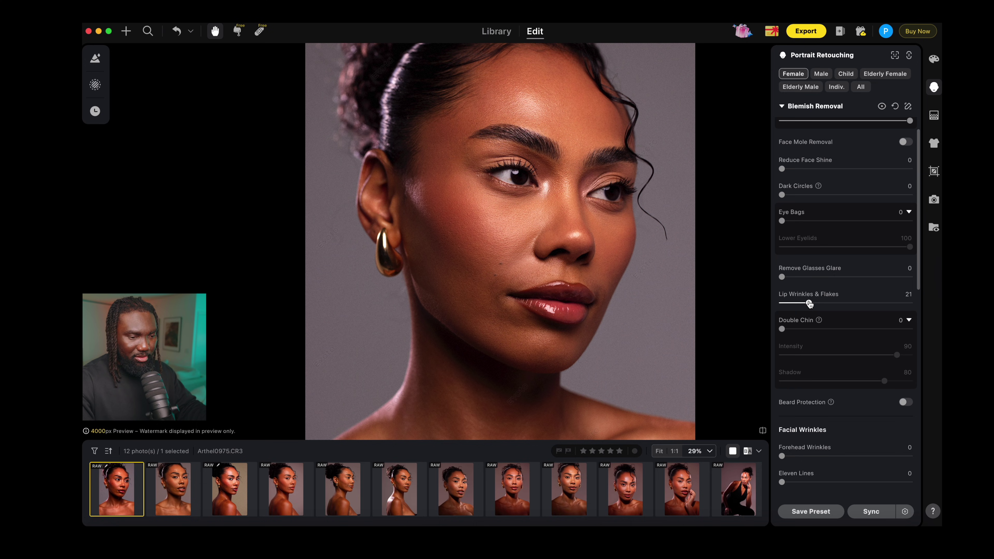
pyautogui.scroll(-10, 809, 304)
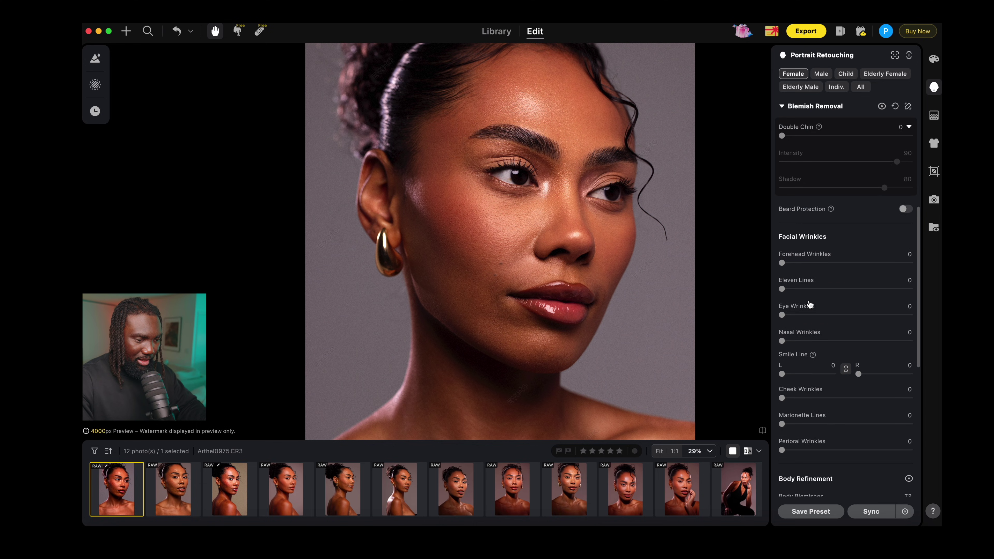
pyautogui.scroll(-5, 809, 304)
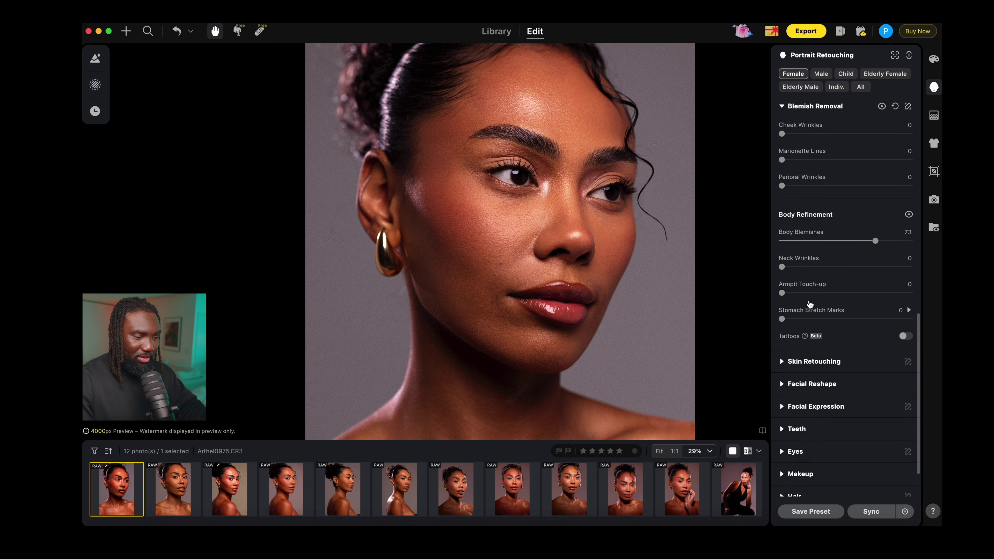
pyautogui.scroll(15, 809, 304)
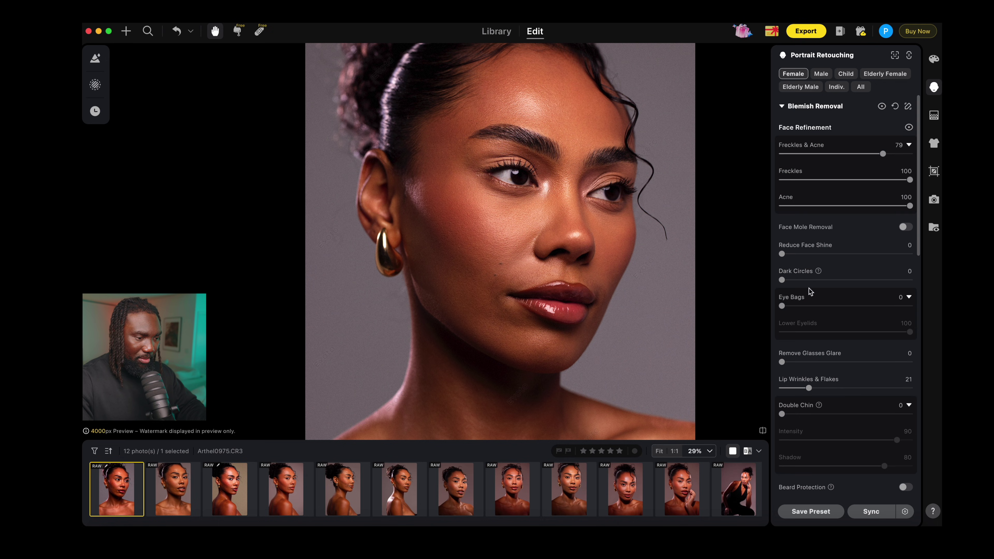
pyautogui.click(781, 107)
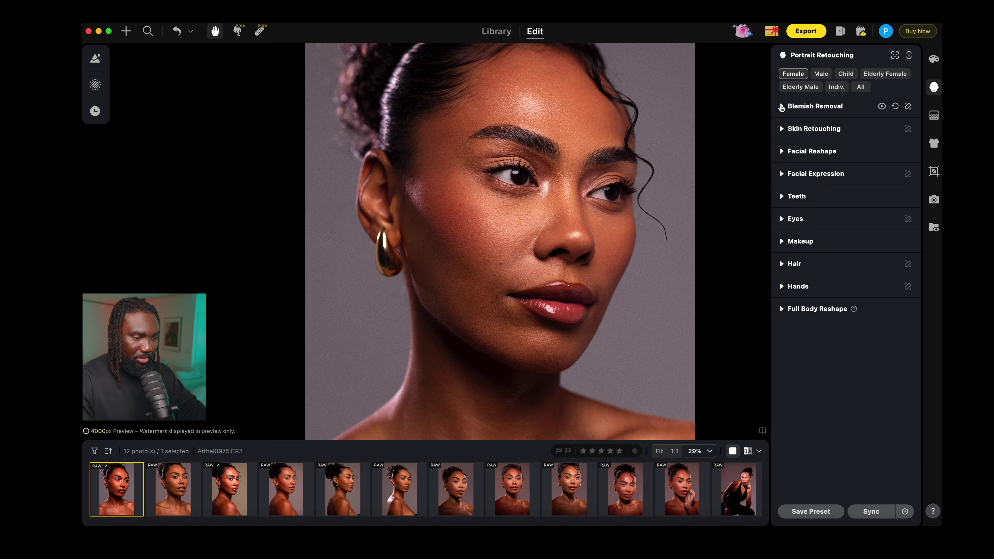
# Step: In Skin Retouching, set Facial Skin's Even (Dodge & Burn) to 65 and Sculpt to 51, with Facial Features 96 and Facial Contours 91
pyautogui.click(781, 140)
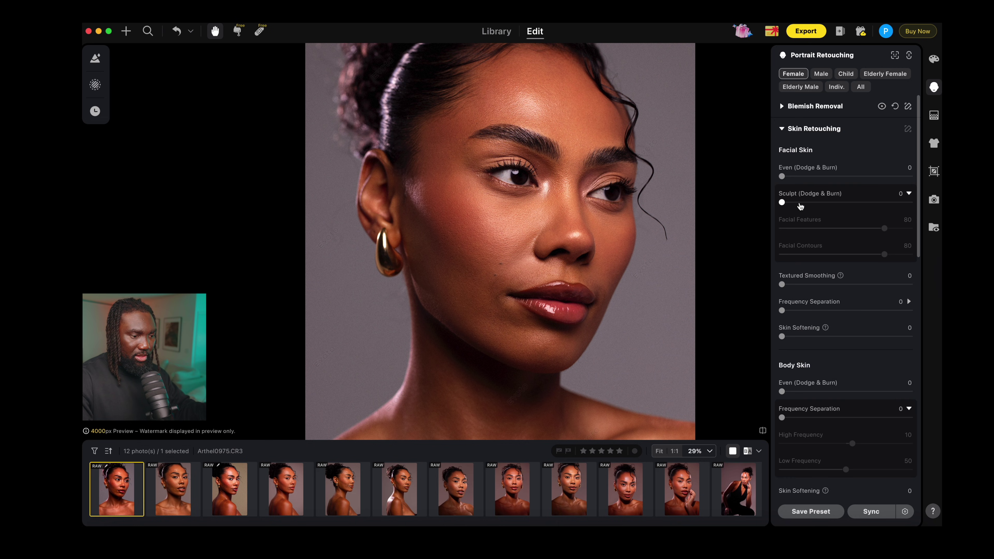
pyautogui.moveTo(782, 177)
pyautogui.mouseDown()
pyautogui.moveTo(914, 177)
pyautogui.moveTo(865, 177)
pyautogui.mouseUp()
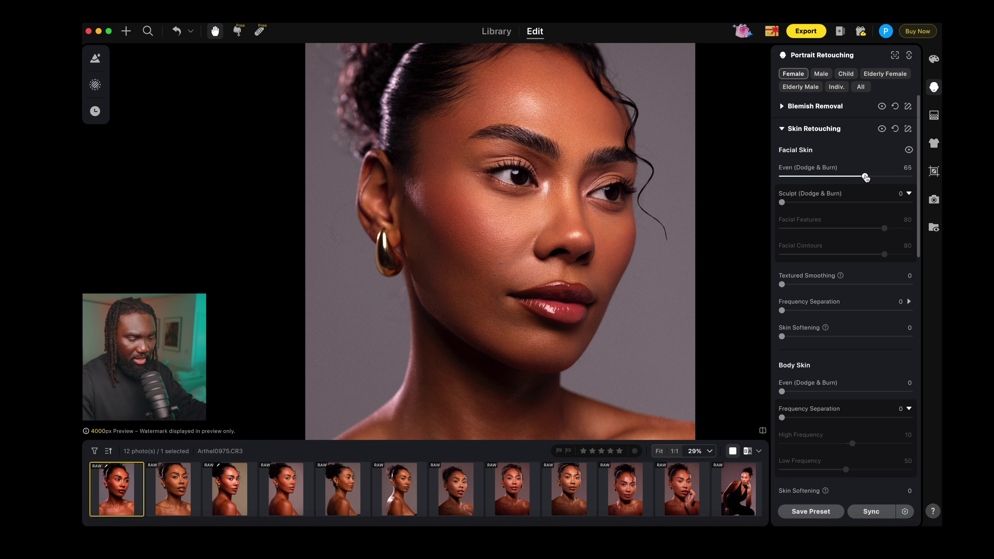
pyautogui.moveTo(782, 202); pyautogui.dragTo(847, 203)
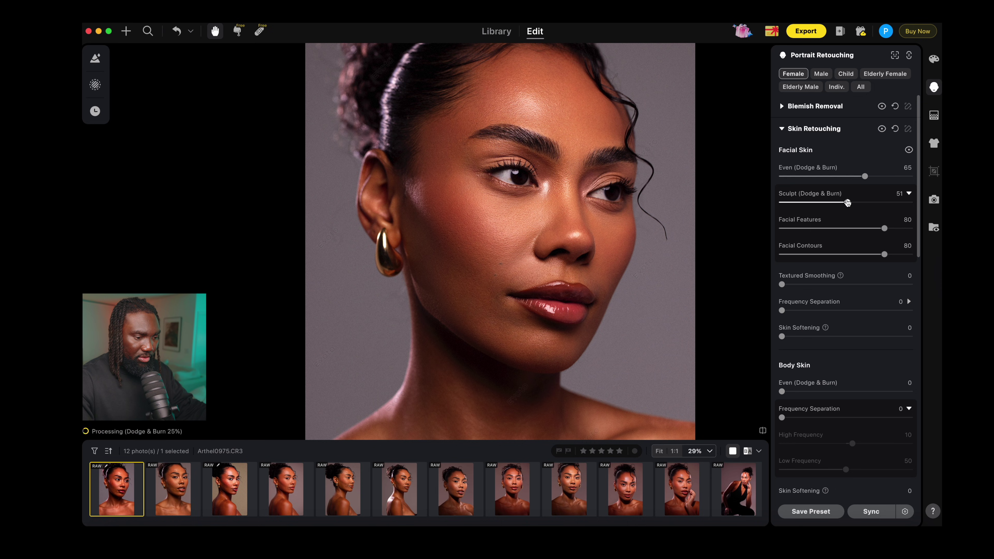
pyautogui.moveTo(883, 231); pyautogui.dragTo(898, 255)
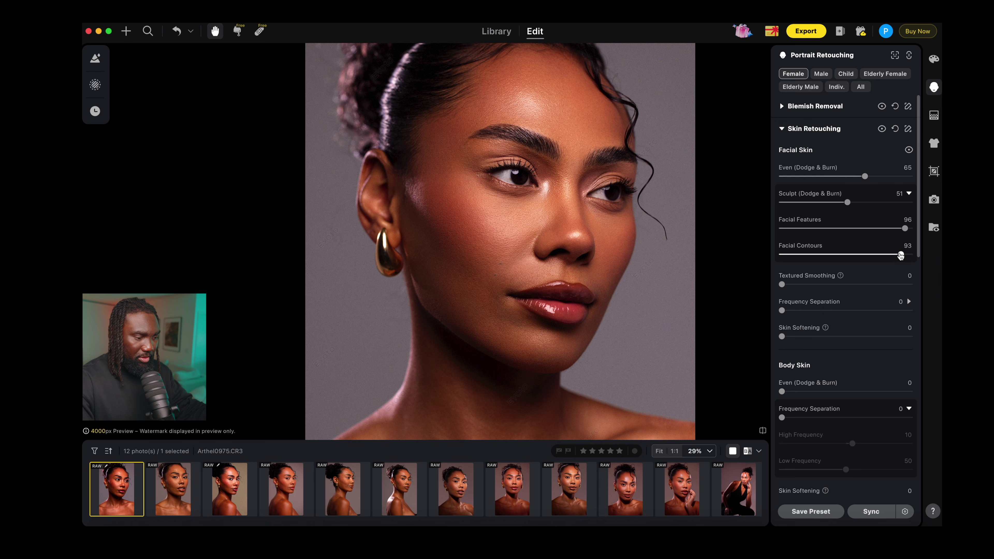
# Step: In Blemish Removal's Facial Wrinkles, set Cheek Wrinkles to 93 and the linked Smile Line to 72 on both sides
pyautogui.scroll(-10, 832, 317)
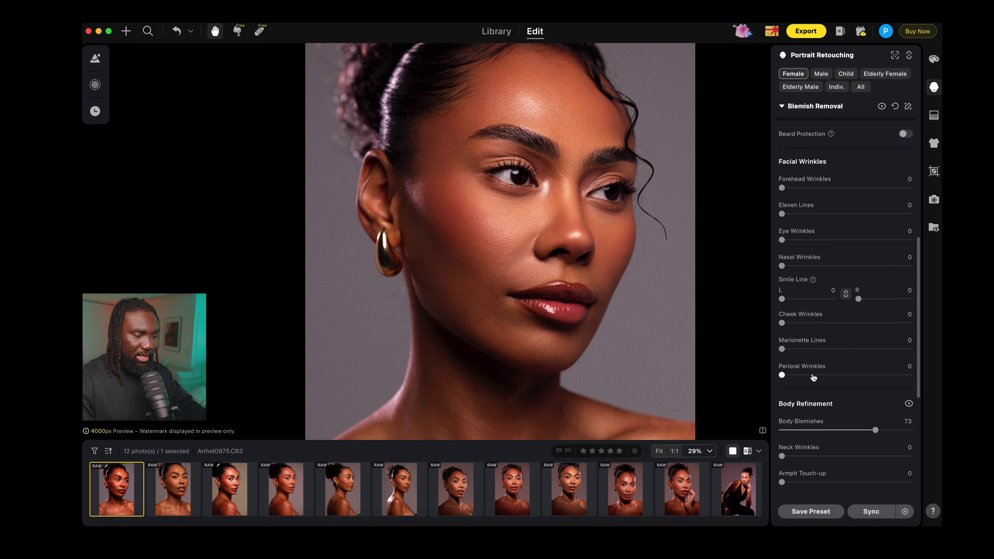
pyautogui.moveTo(783, 324); pyautogui.dragTo(901, 324)
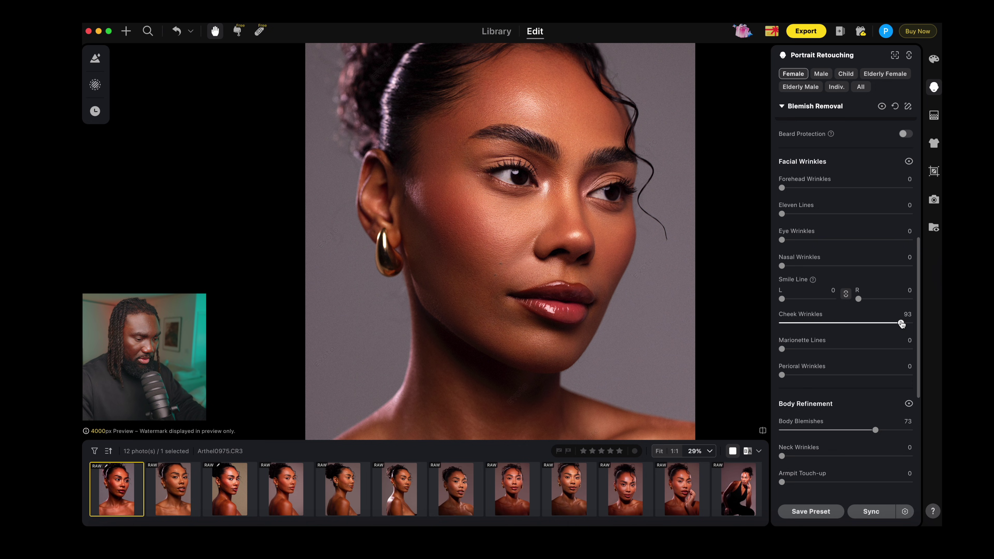
pyautogui.moveTo(782, 300); pyautogui.dragTo(818, 300)
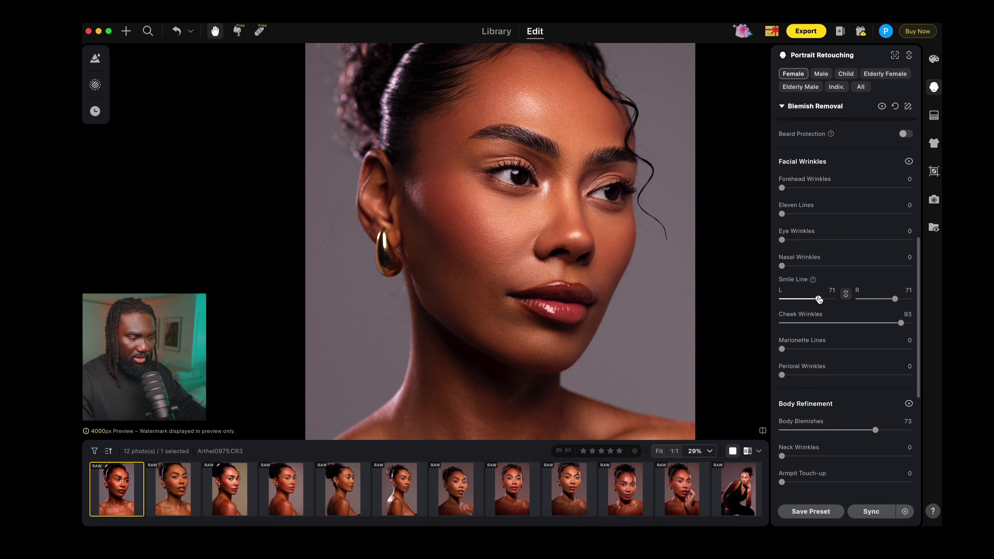
# Step: Set Marionette Lines to 100 under Facial Wrinkles, check the face, and close the Blemish Removal settings
pyautogui.moveTo(782, 349); pyautogui.dragTo(851, 350)
pyautogui.doubleClick(850, 349)
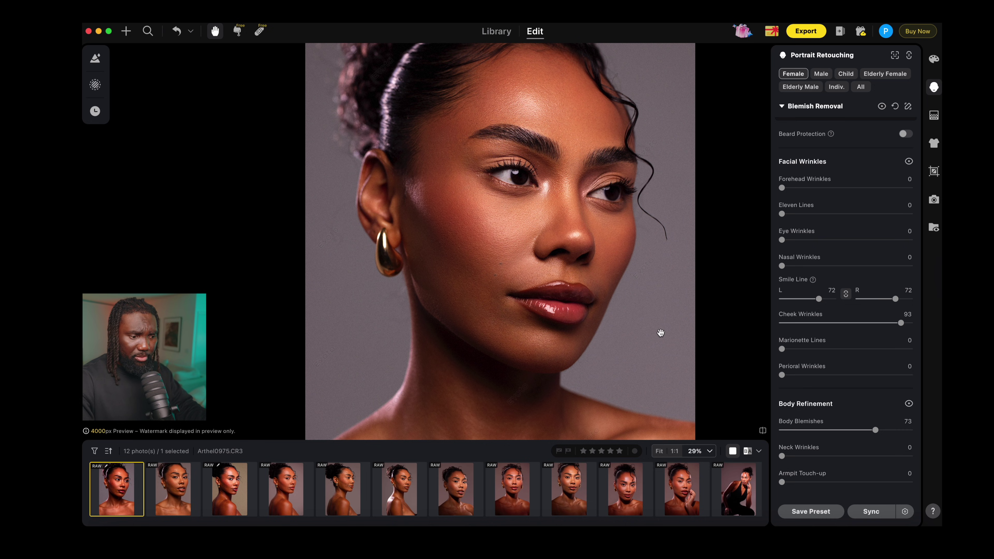
pyautogui.moveTo(782, 349); pyautogui.dragTo(927, 350)
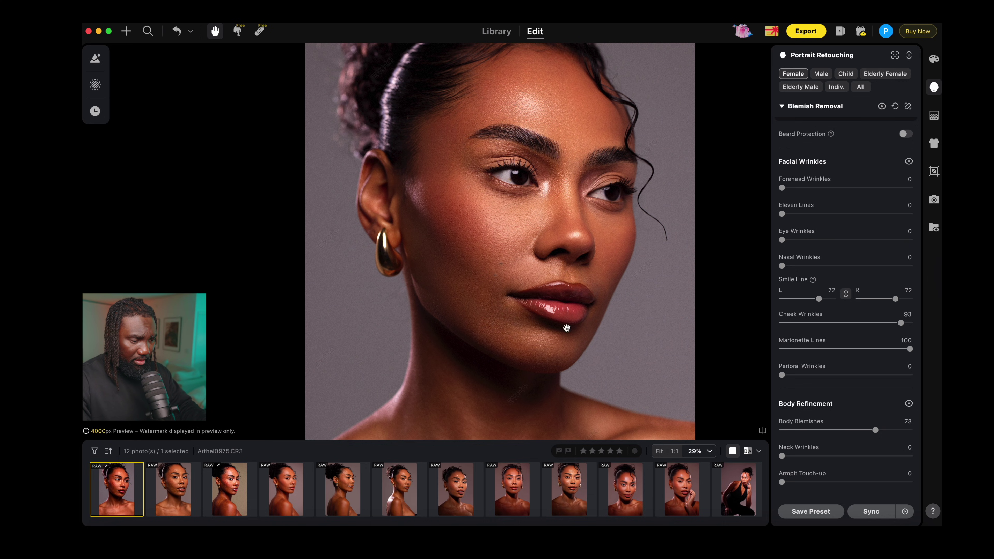
pyautogui.scroll(-3, 637, 328)
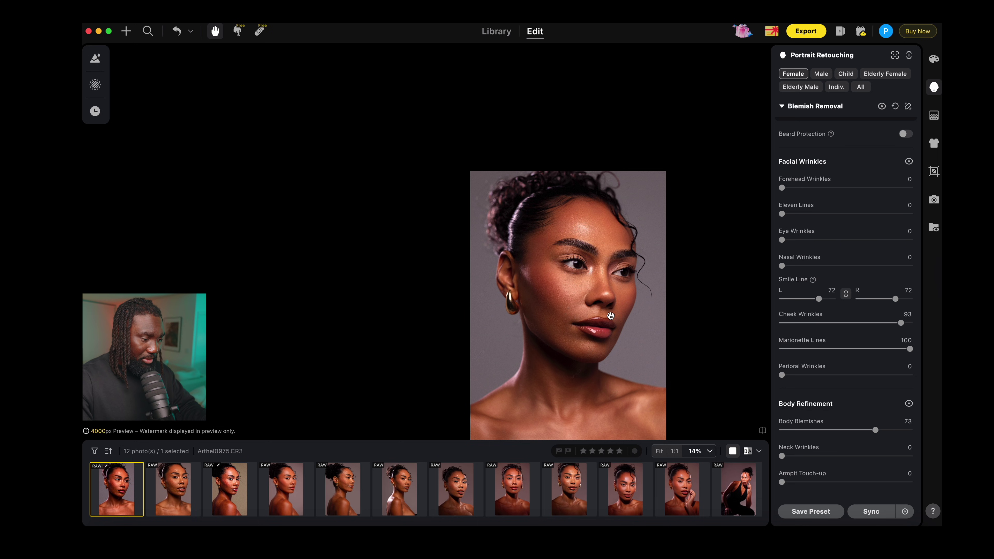
pyautogui.scroll(3, 481, 237)
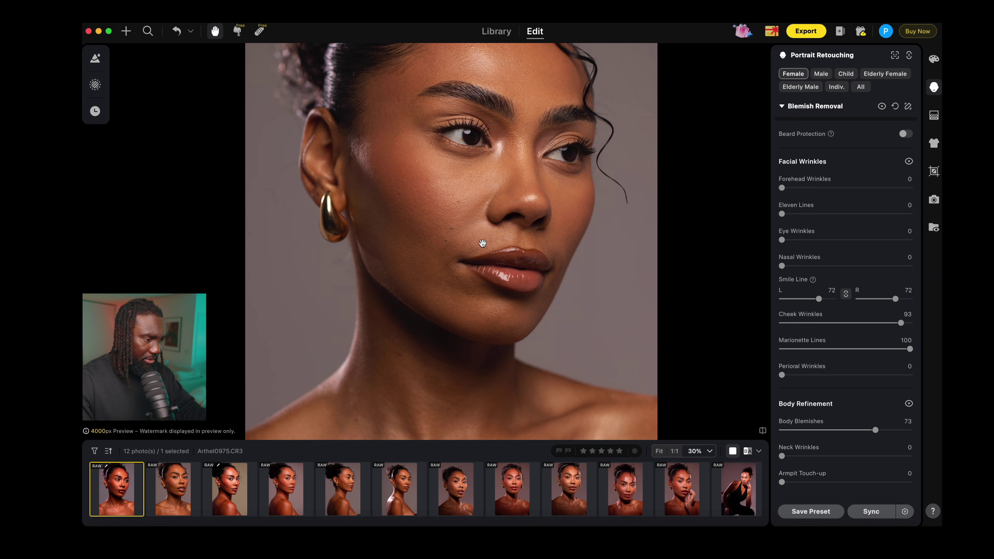
pyautogui.scroll(-2, 448, 213)
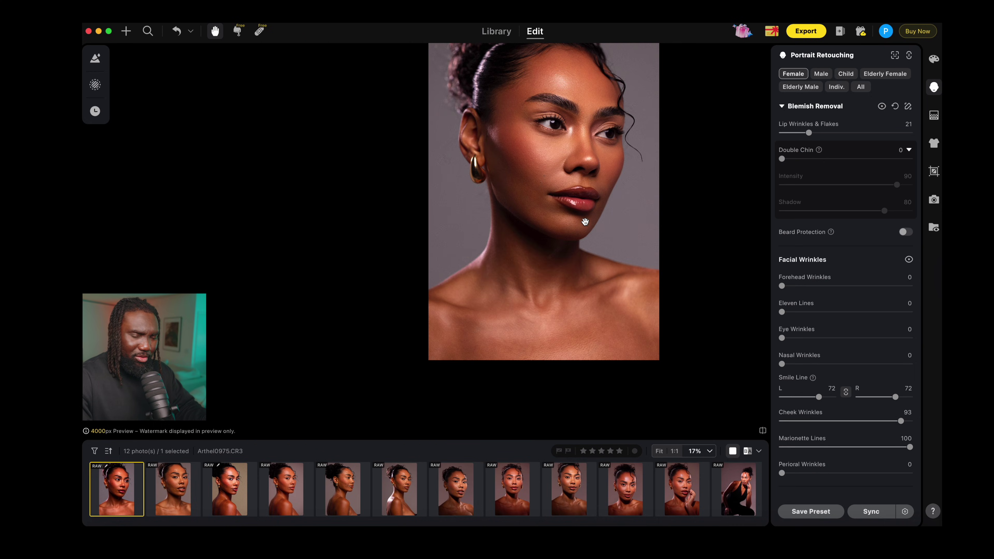
pyautogui.scroll(5, 585, 221)
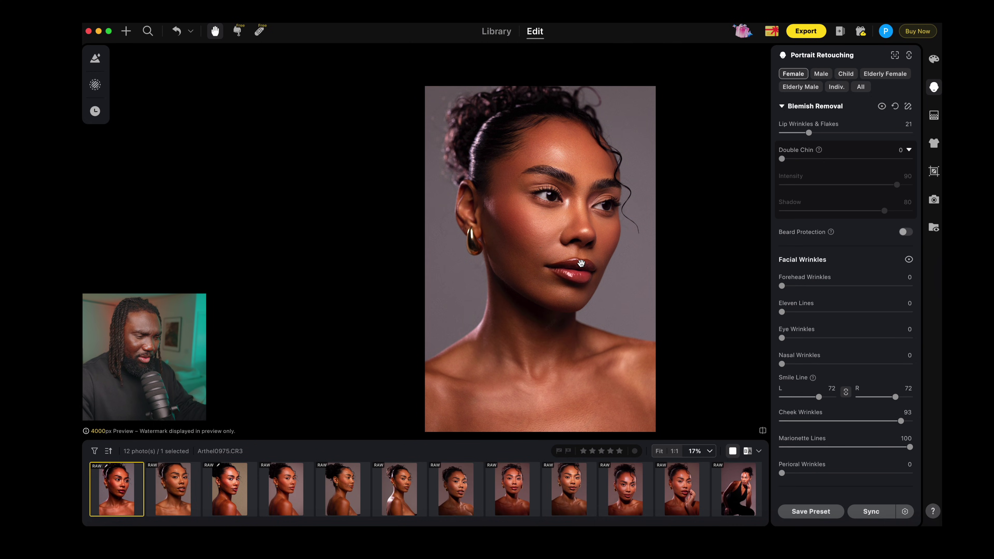
pyautogui.click(782, 106)
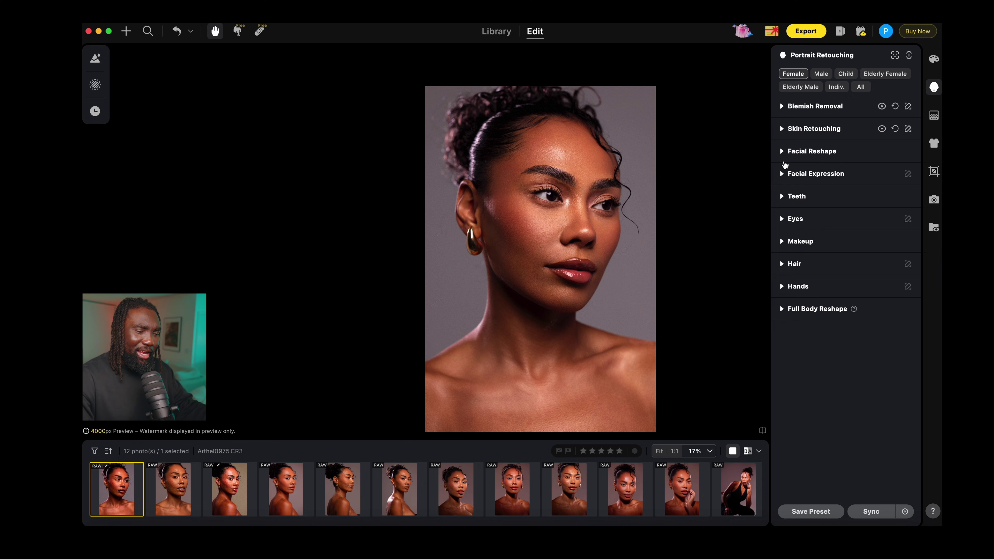
# Step: In Skin Retouching's Body Skin, set Even (Dodge & Burn) to 87 and close the Skin Retouching settings
pyautogui.click(782, 133)
pyautogui.scroll(-5, 828, 291)
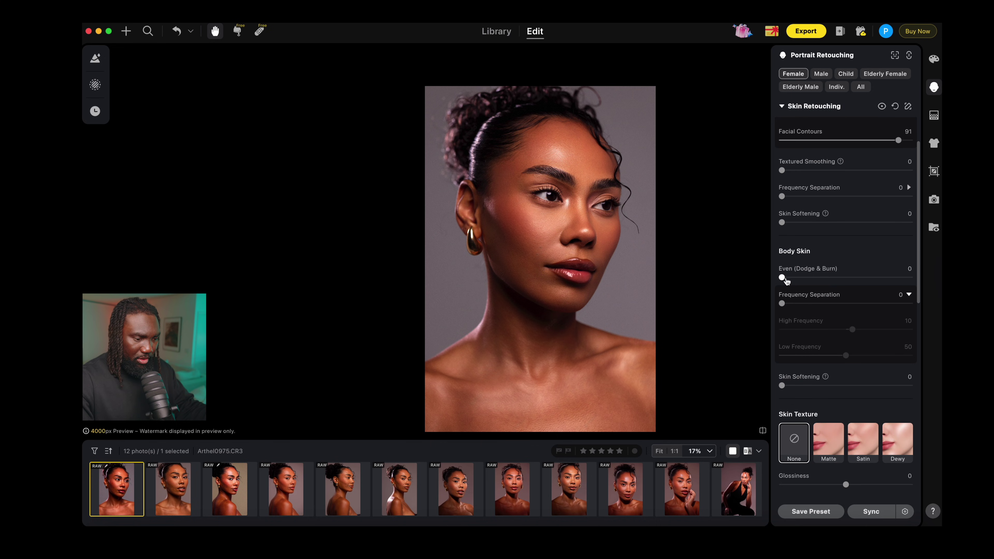
pyautogui.moveTo(785, 280); pyautogui.dragTo(894, 283)
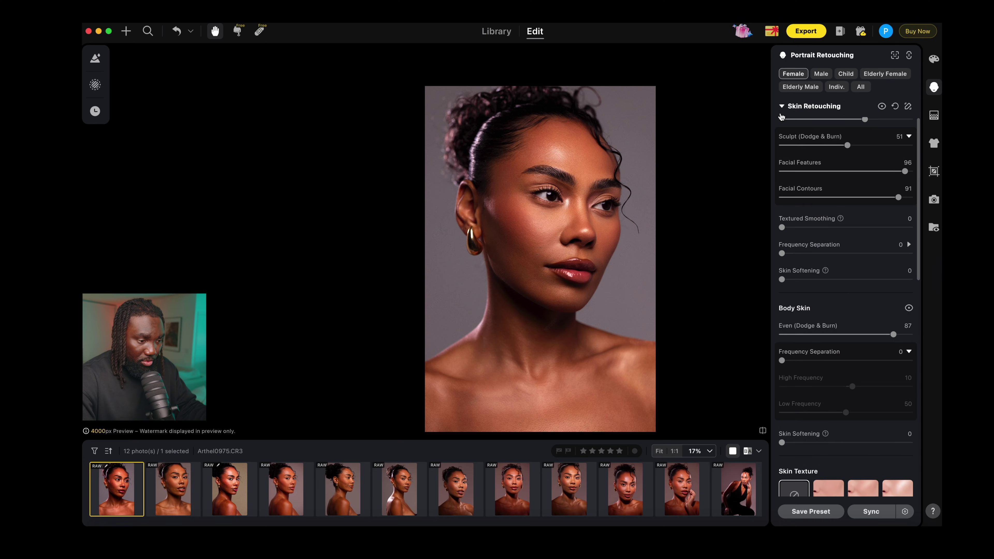
pyautogui.click(781, 112)
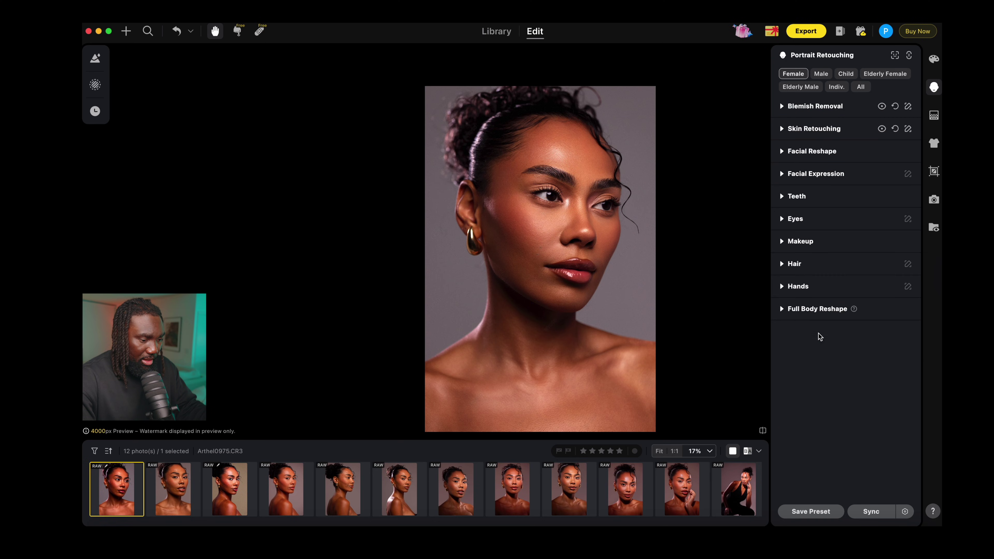
# Step: In the Hair settings' Hair Perfection, set Stray Hairs Removal to 56 to clean up flyaways around the head
pyautogui.click(782, 264)
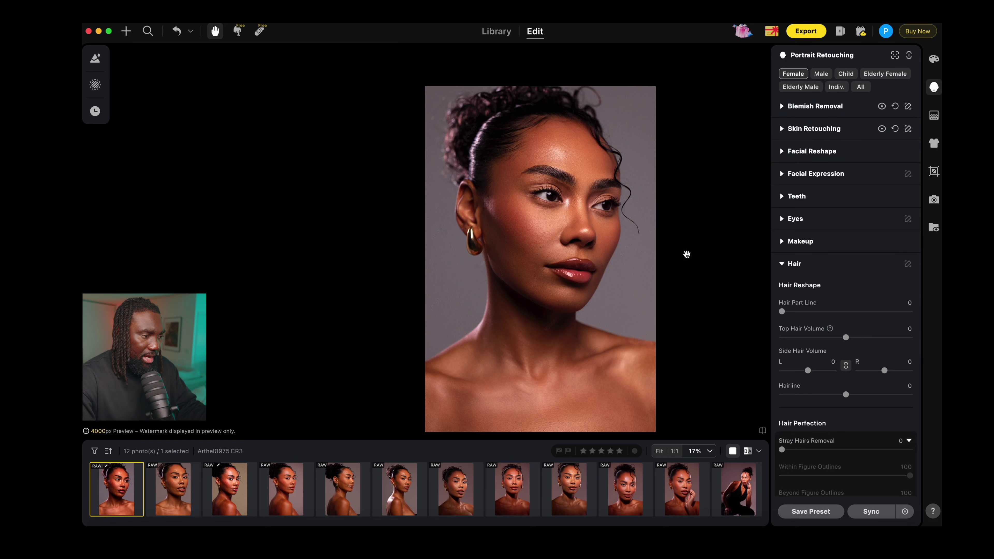
pyautogui.scroll(3, 440, 101)
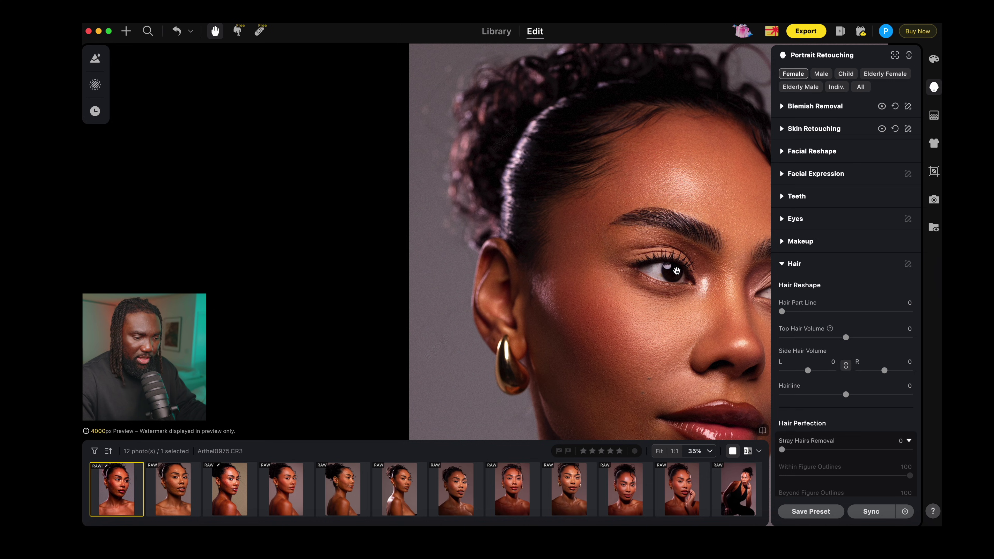
pyautogui.scroll(-5, 805, 344)
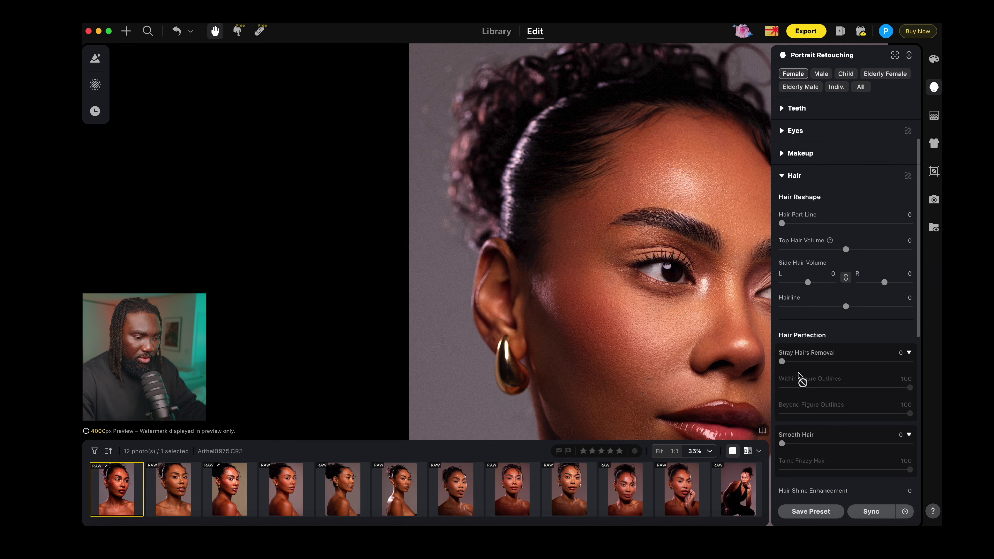
pyautogui.moveTo(781, 362); pyautogui.dragTo(867, 361)
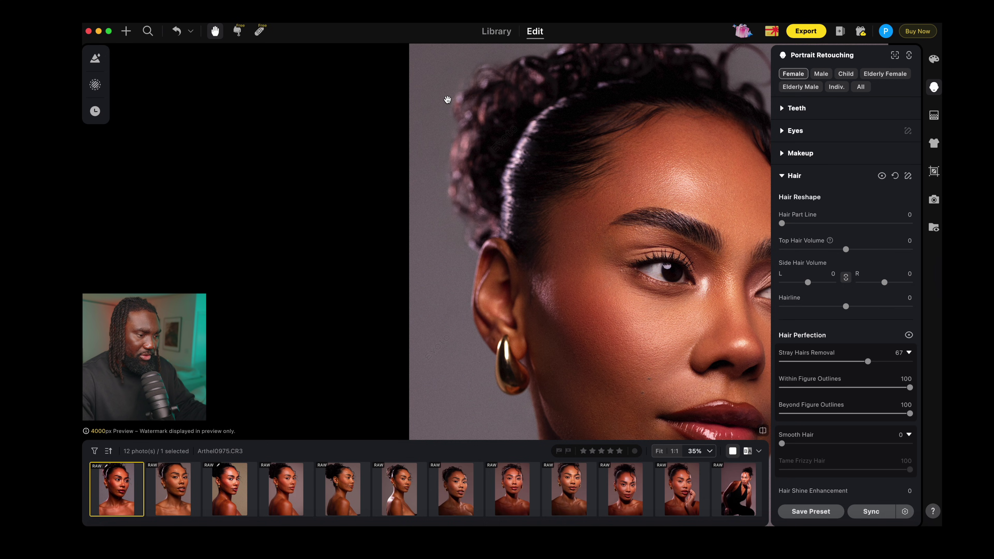
pyautogui.press('super+0')
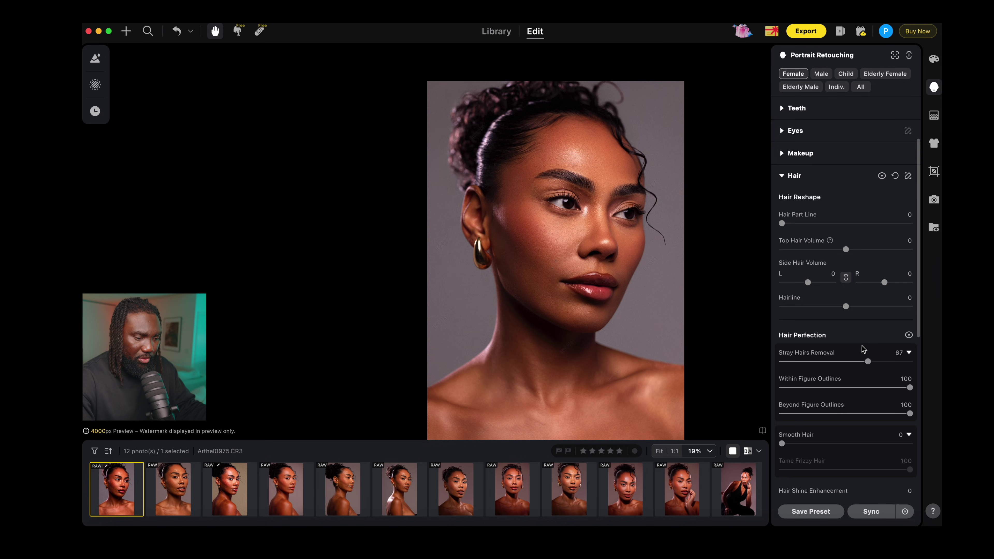
pyautogui.moveTo(867, 361); pyautogui.dragTo(853, 361)
pyautogui.scroll(2, 587, 239)
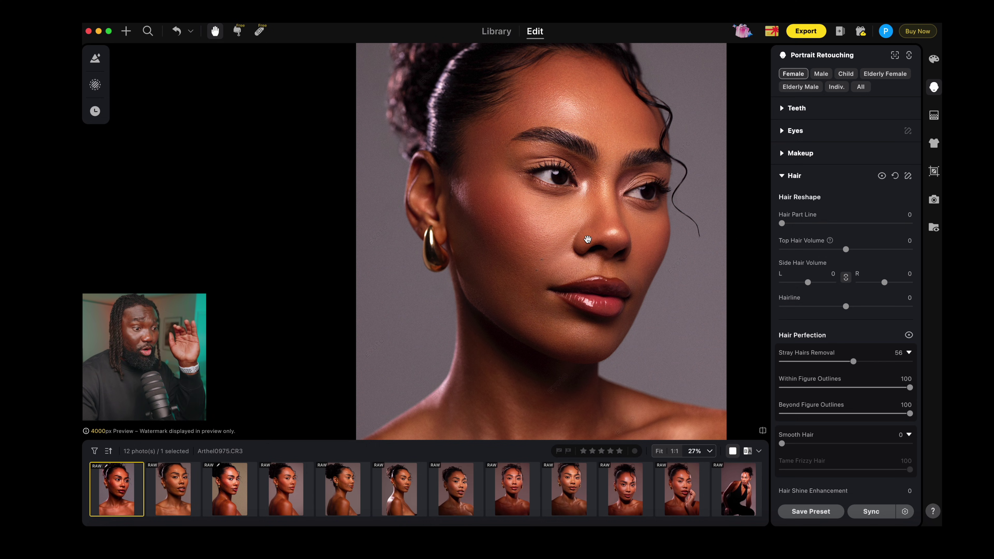
# Step: In Color Adjustments, set the white balance Temp of the Entire Background mask to 20 and return to the Portrait Retouching settings
pyautogui.click(933, 61)
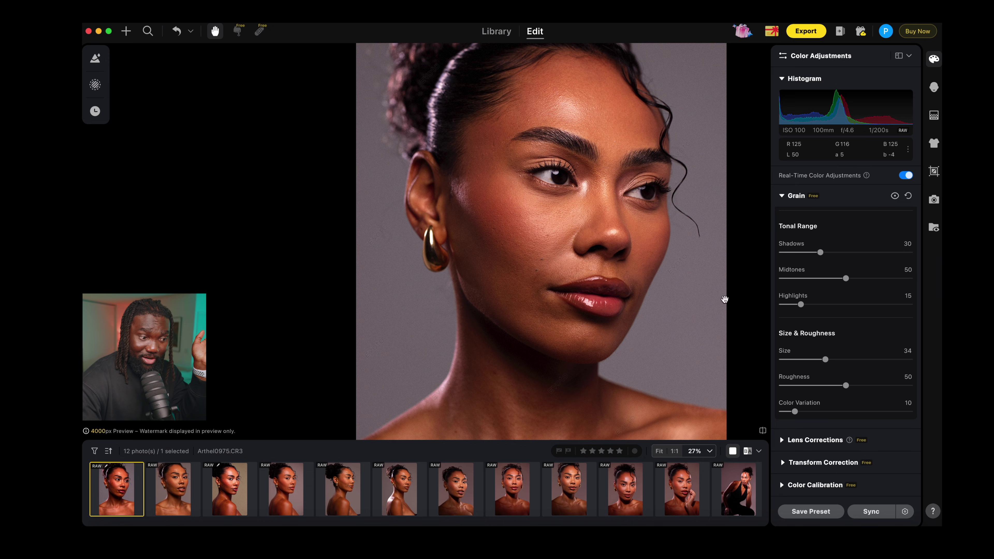
pyautogui.scroll(6, 823, 296)
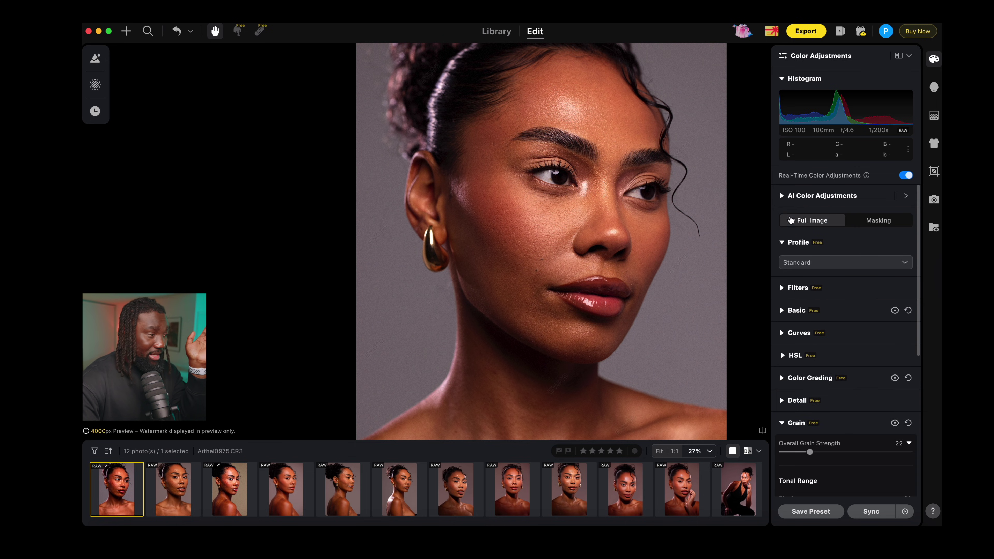
pyautogui.click(95, 85)
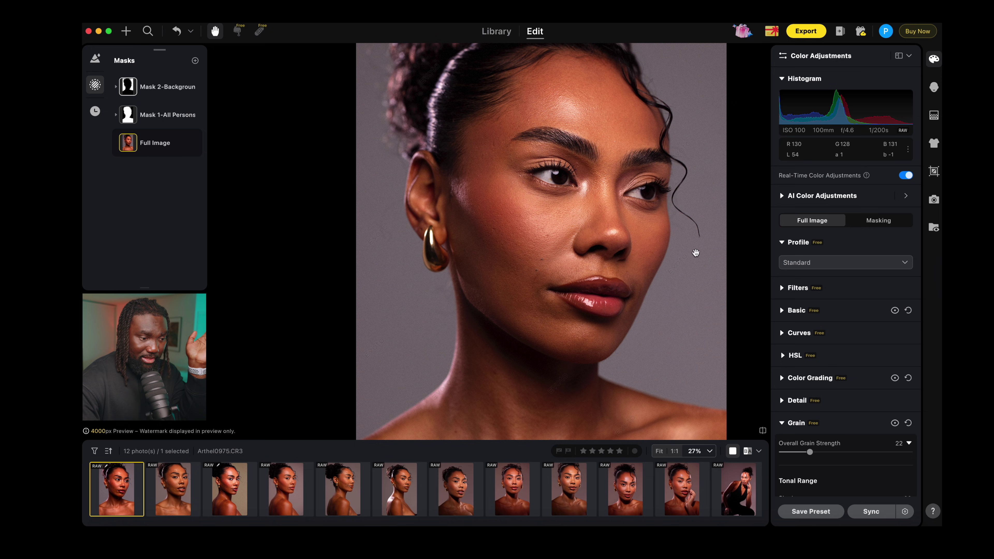
pyautogui.click(878, 221)
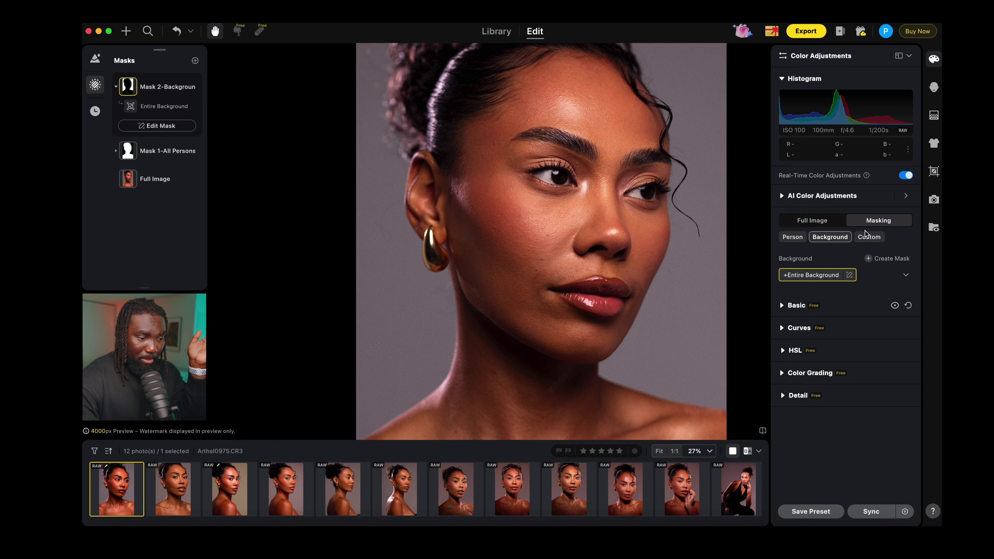
pyautogui.click(783, 308)
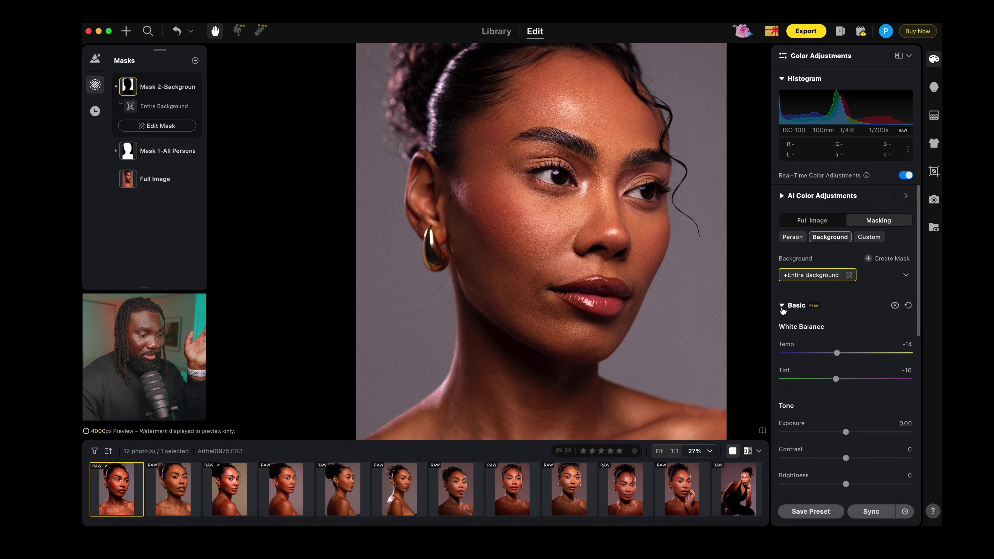
pyautogui.moveTo(835, 357); pyautogui.dragTo(858, 355)
pyautogui.scroll(-3, 598, 195)
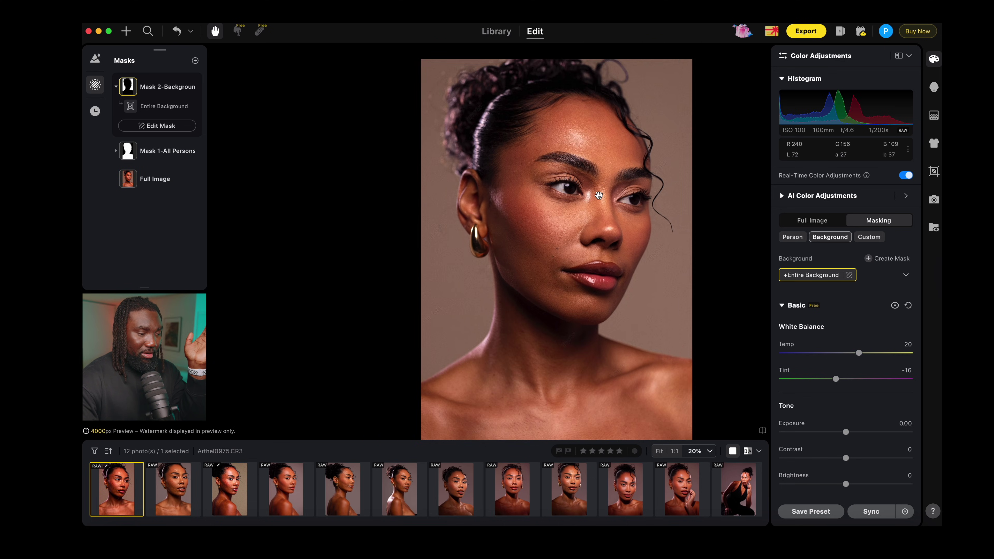
pyautogui.scroll(3, 598, 195)
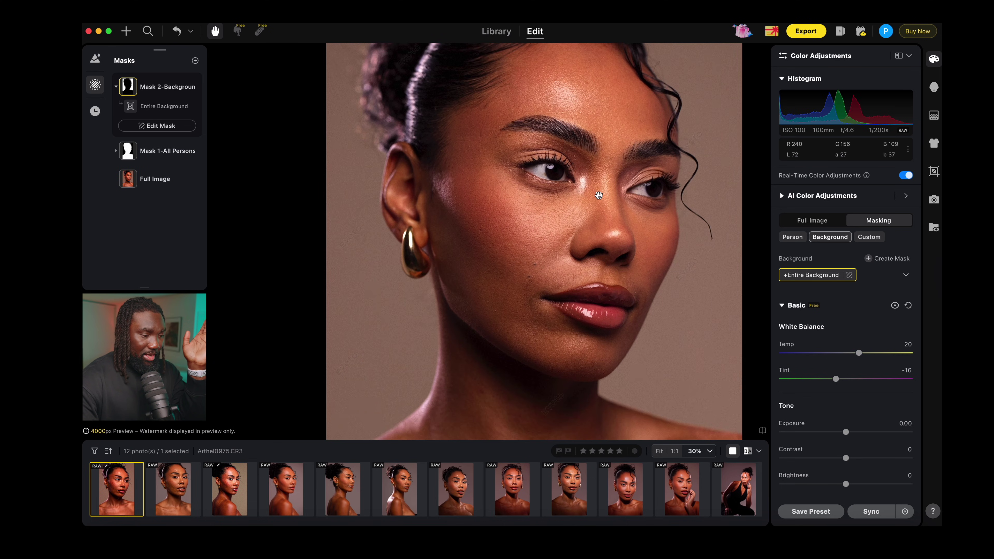
pyautogui.click(934, 87)
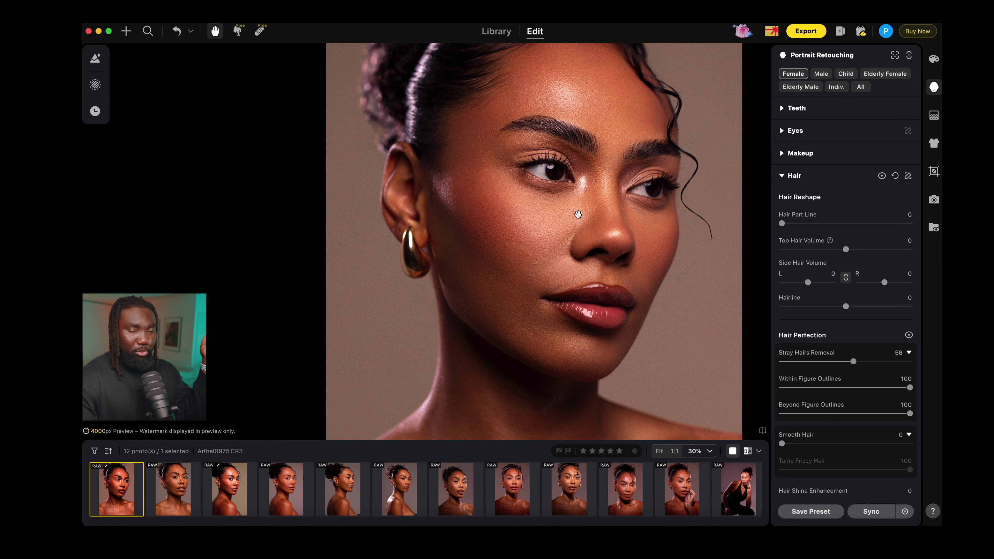
pyautogui.scroll(-3, 578, 214)
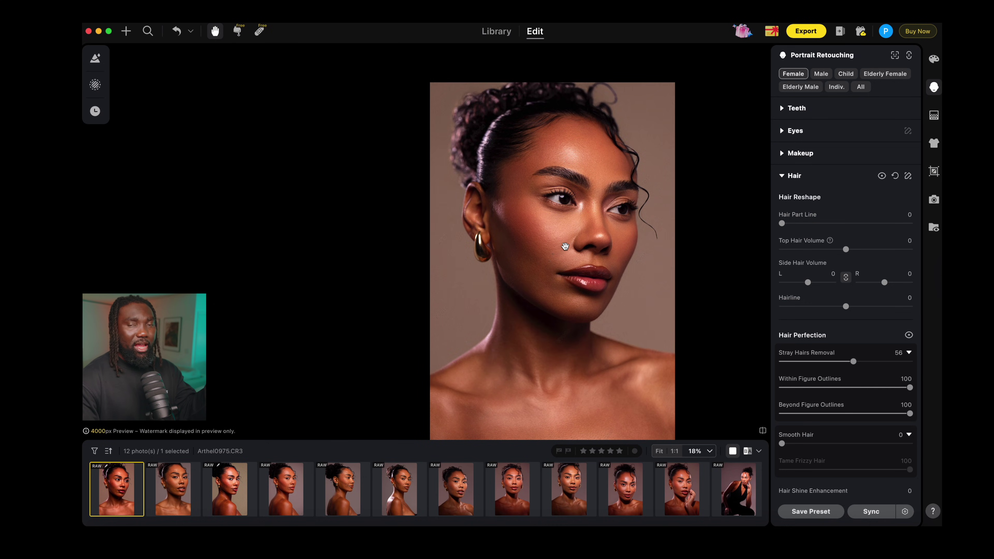